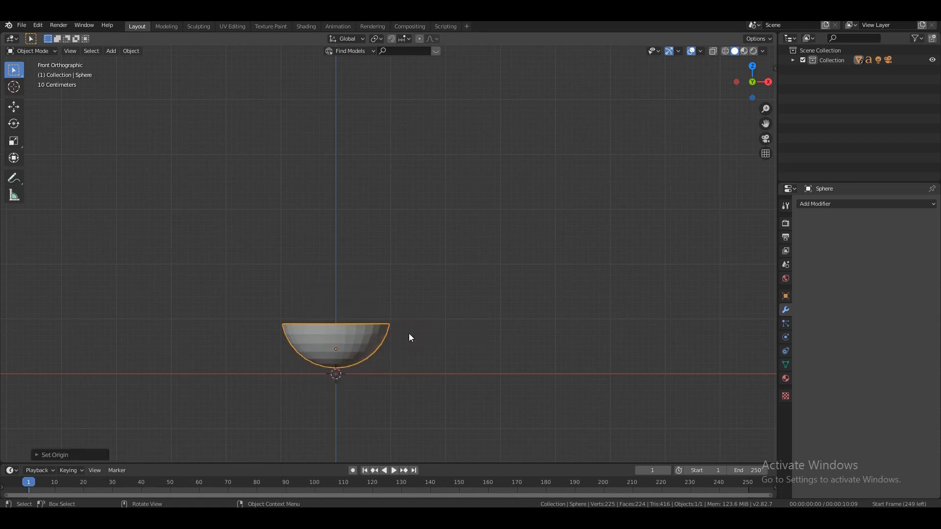
- Add Subdivision Surface and Solidify modifiers to the half-sphere bowl and turn off both modifiers' viewport display
drag(752, 82, 572, 190)
key(KP_1)
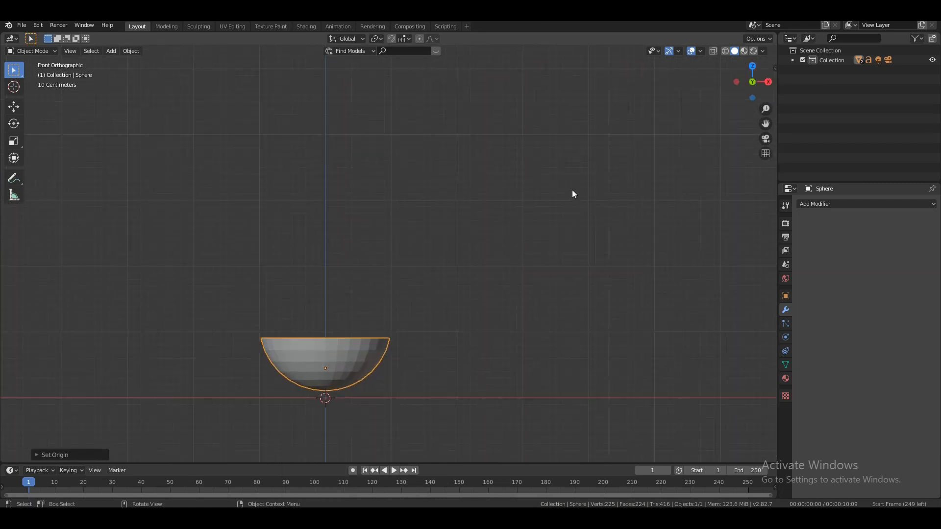
click(816, 204)
click(754, 366)
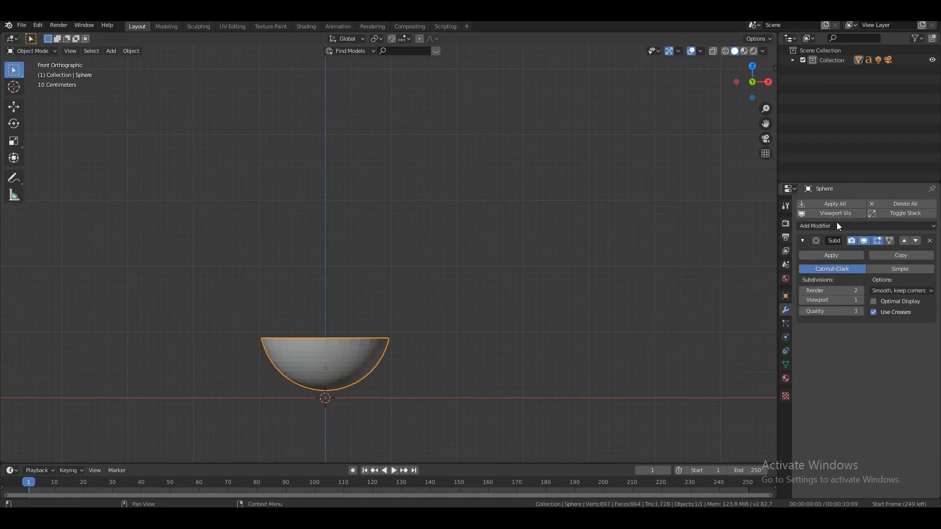
click(837, 226)
click(744, 377)
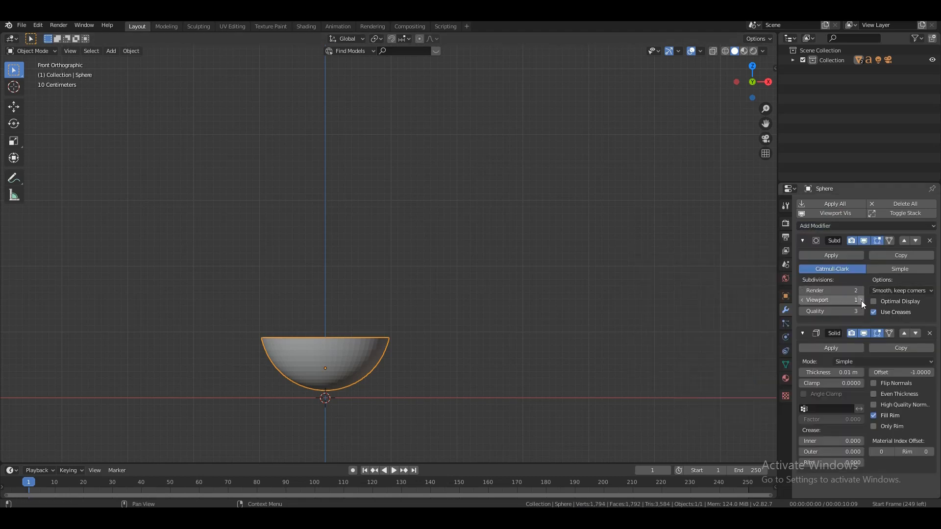
click(803, 241)
click(803, 257)
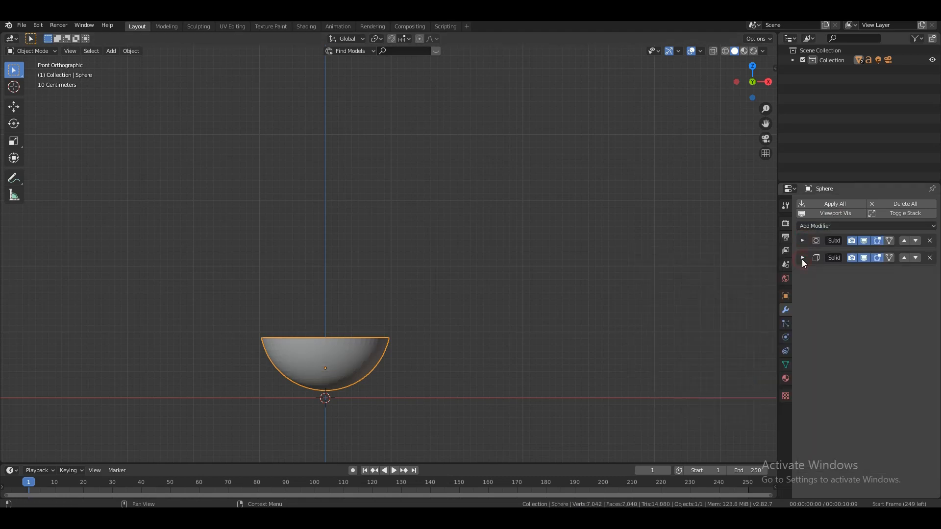
- Extrude the two neighbouring rim faces on the bowl's +X side outward along X to form a long handle
key(Tab)
key(KP_3)
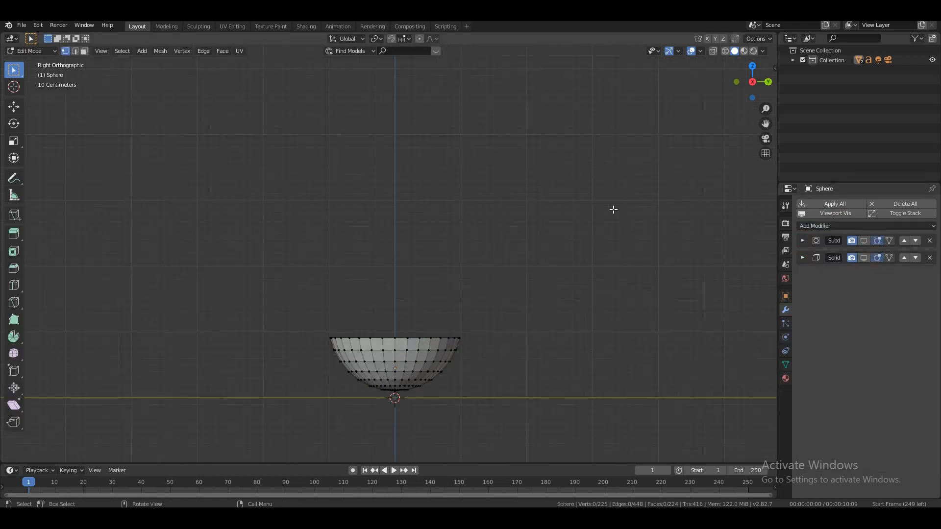
drag(744, 91, 771, 109)
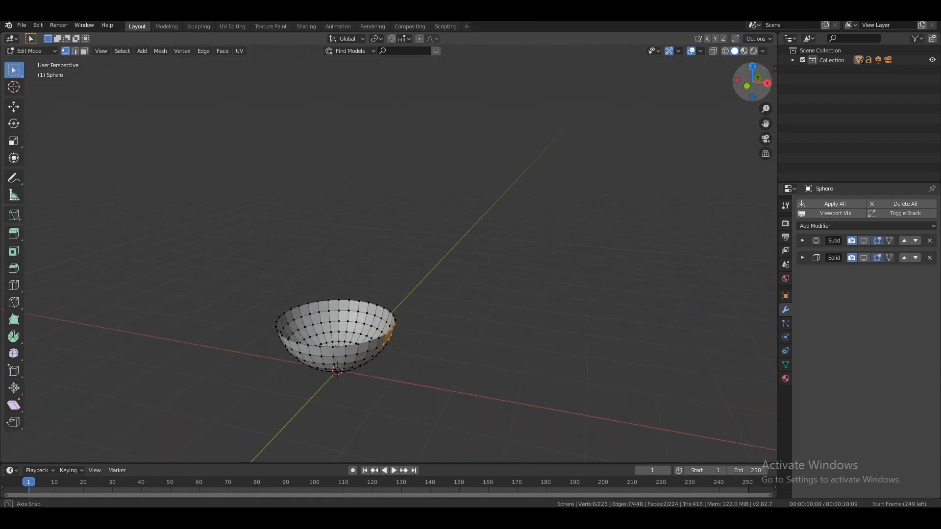
key(KP_1)
scroll(512, 172, down, 1)
key(e)
key(x)
right_click(512, 173)
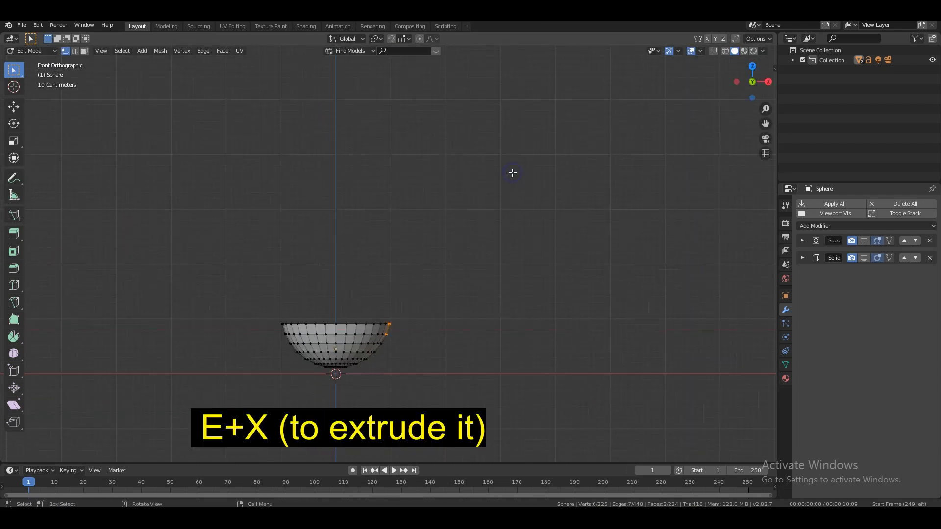
key(e)
key(x)
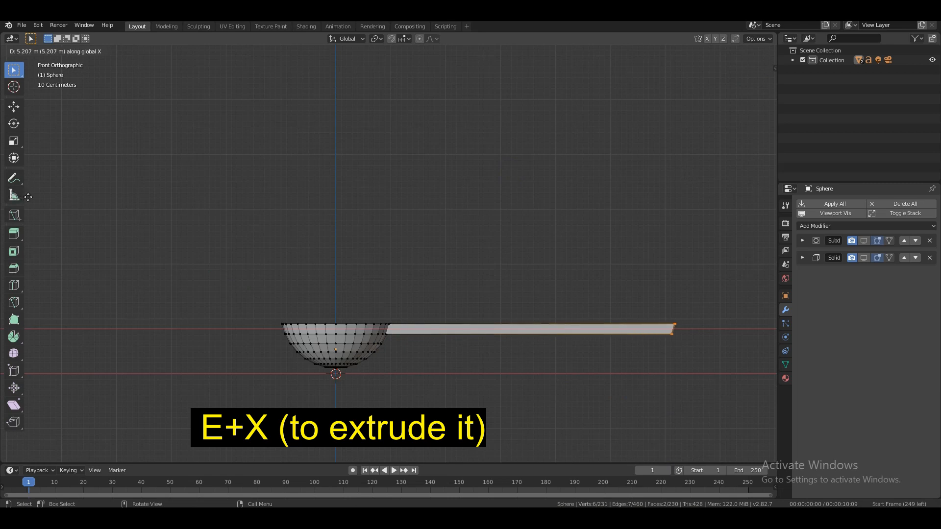
click(84, 209)
- Raise the handle's far end about 3 m along Z and pull it back toward the bowl along X
key(g)
key(z)
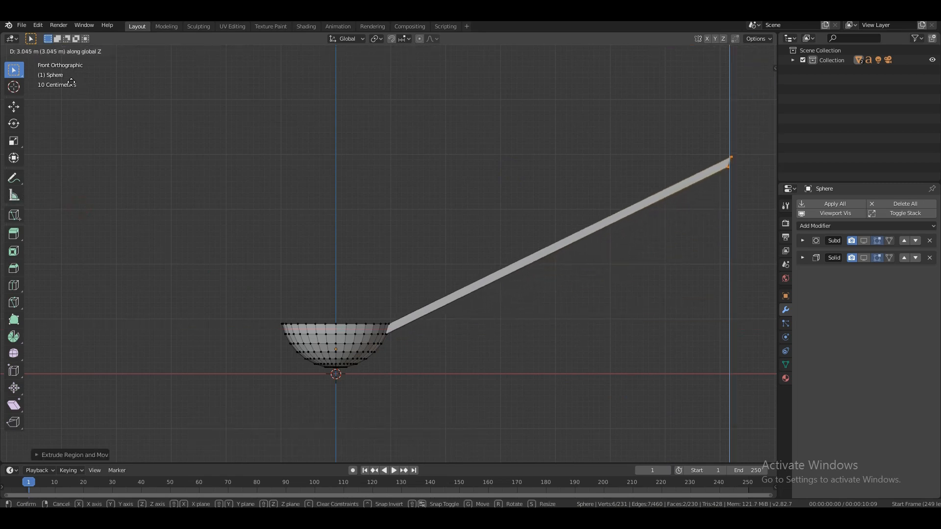
click(66, 75)
key(g)
key(x)
click(9, 73)
- Steepen the handle by raising its end further along Z and moving it about 1.2 m back along X
key(g)
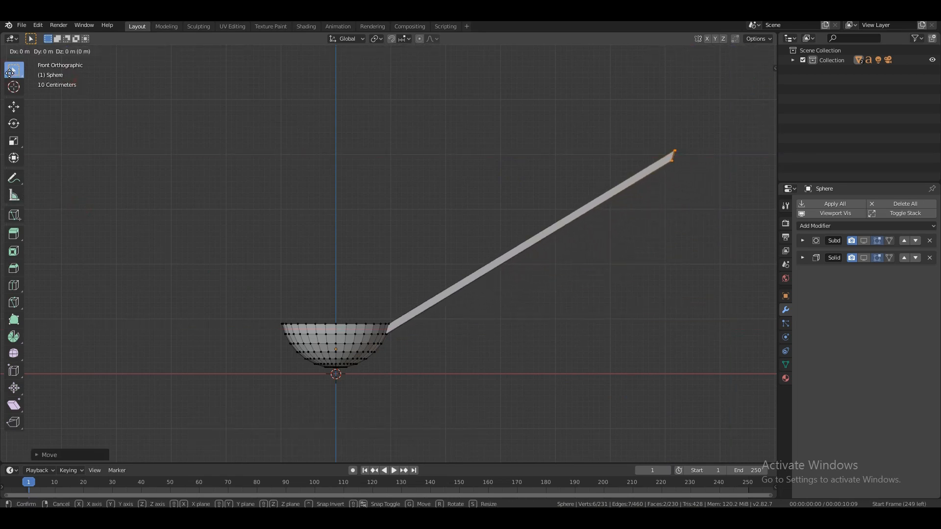
key(z)
click(4, 55)
key(g)
key(x)
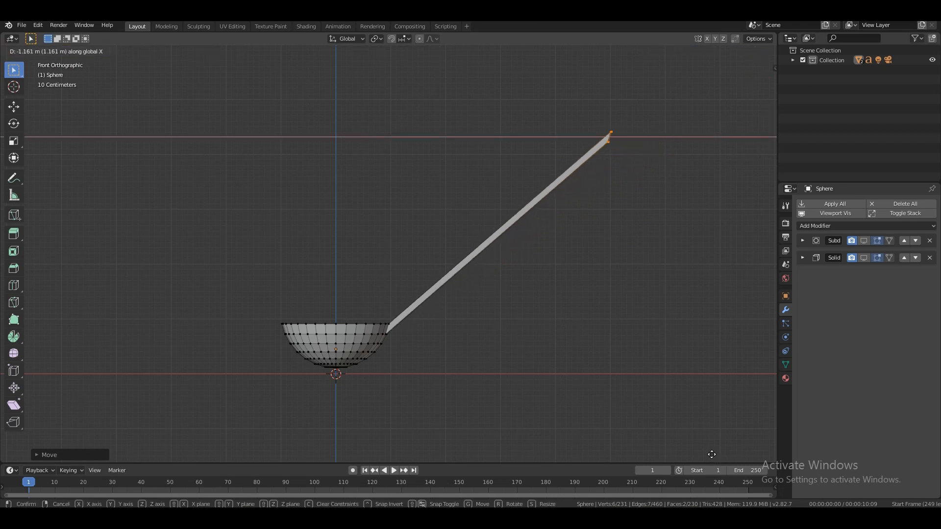
click(712, 455)
drag(736, 80, 622, 107)
click(738, 79)
key(g)
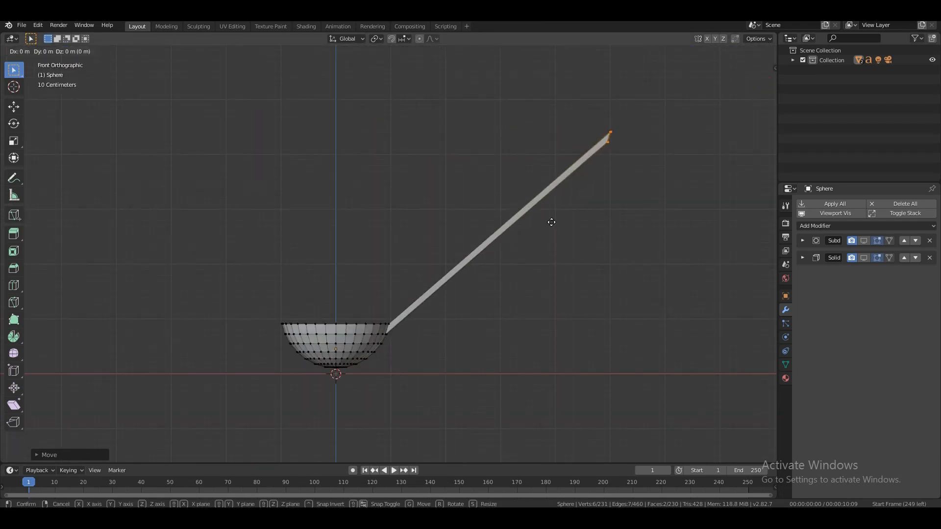
key(z)
click(555, 190)
- Select the three lower vertices at the handle's end and shift them slightly along X and Z to square the tip
drag(738, 82, 635, 109)
drag(573, 81, 640, 104)
key(KP_1)
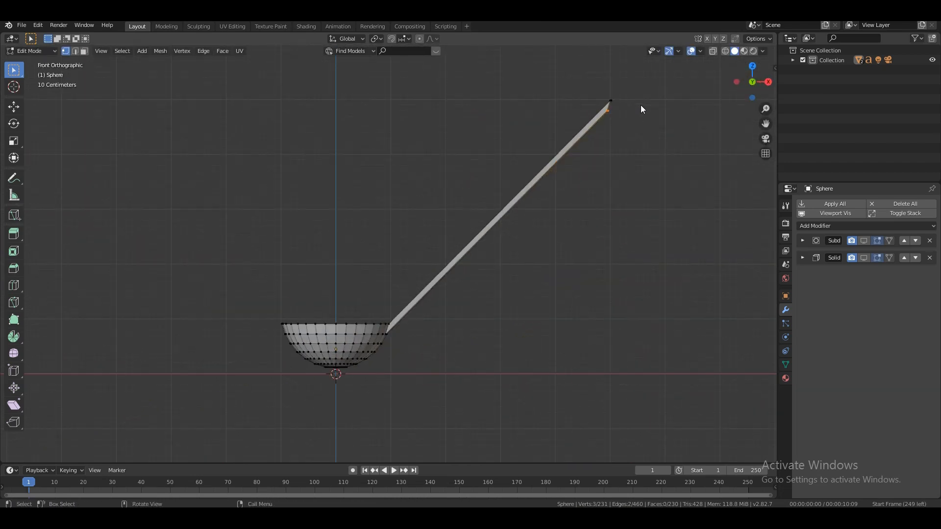
key(g)
key(x)
click(604, 164)
key(g)
key(z)
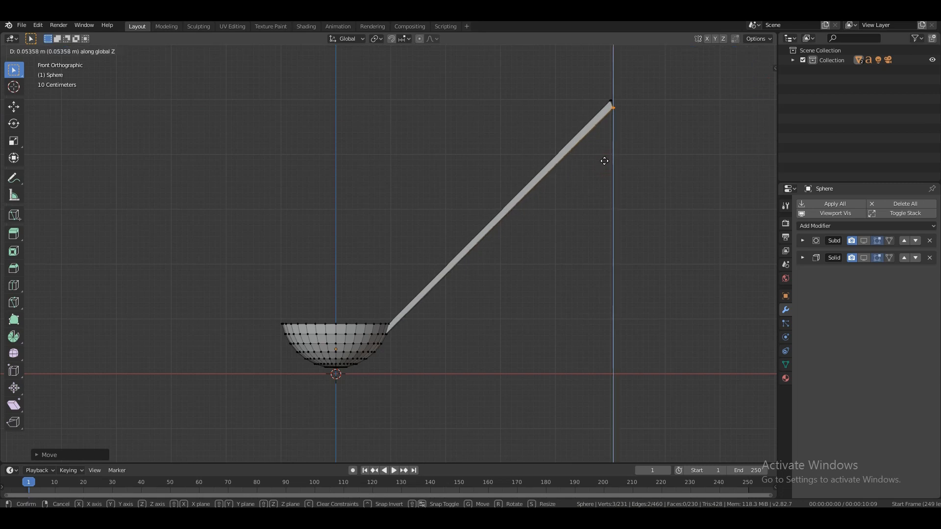
click(603, 159)
- Select all faces along the handle and scale them down along Y to narrow it
drag(751, 82, 656, 223)
drag(733, 98, 362, 287)
drag(446, 190, 591, 310)
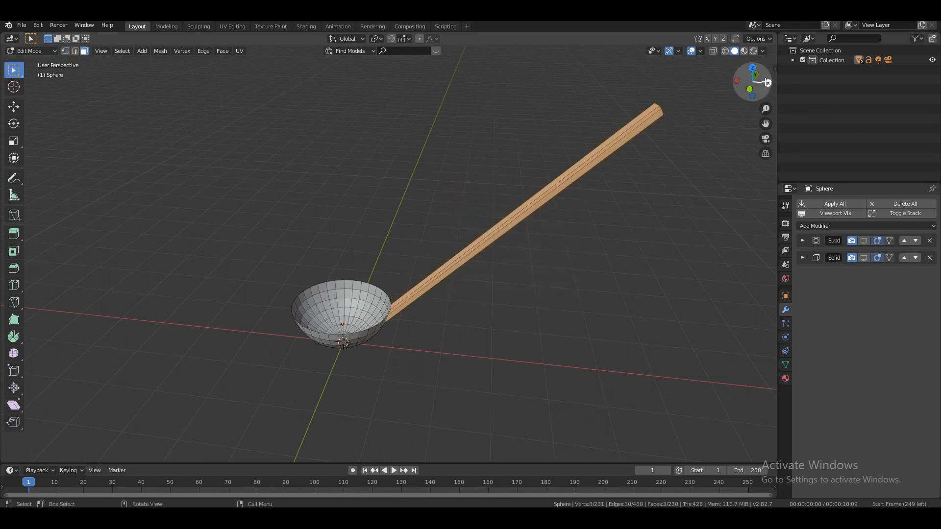
drag(757, 84, 308, 134)
shift+drag(188, 125, 274, 229)
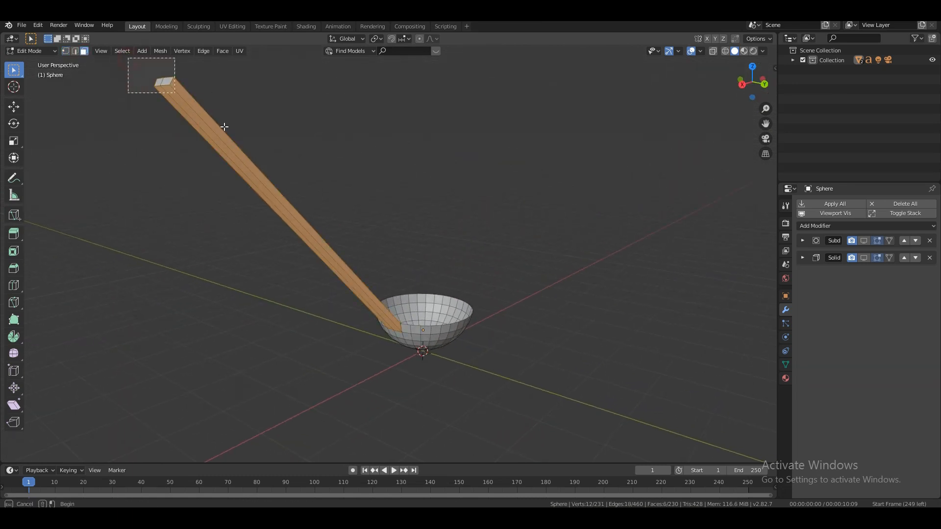
drag(753, 74, 258, 46)
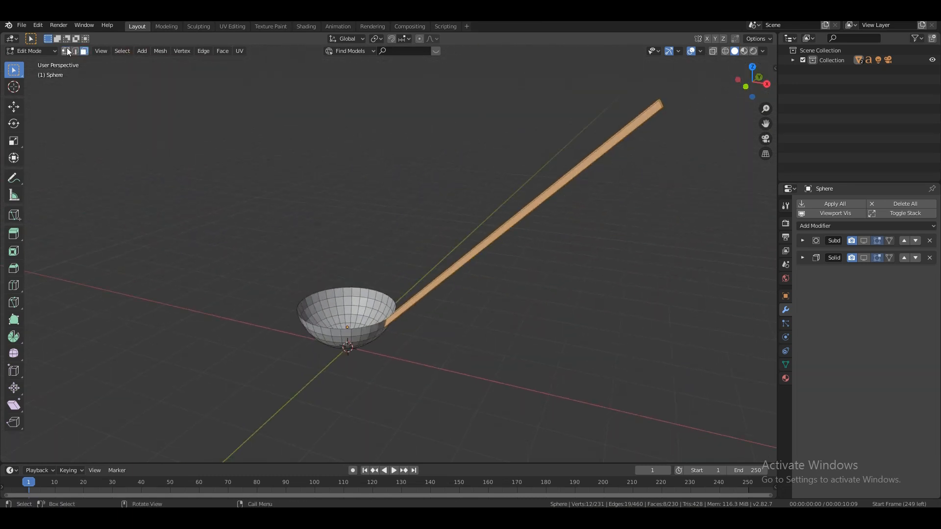
drag(752, 80, 605, 180)
key(s)
key(y)
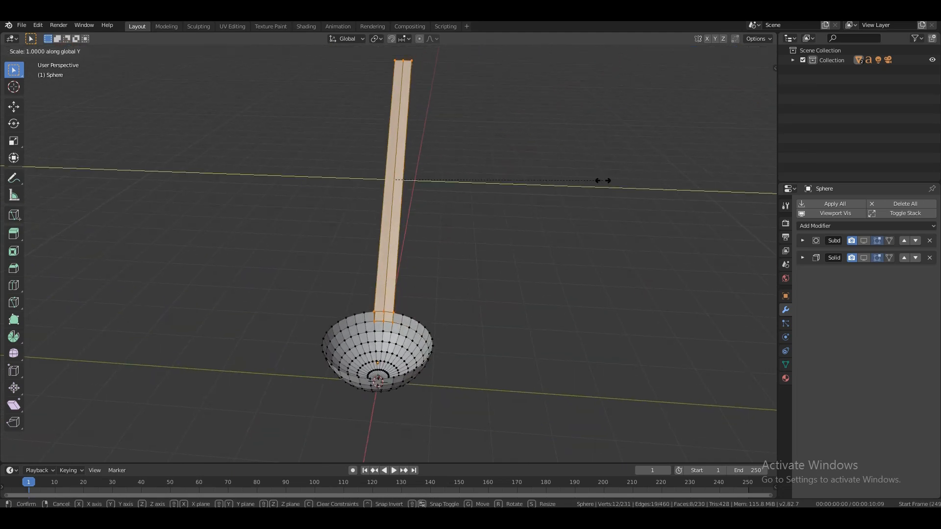
click(569, 177)
- Add an edge loop around the handle just above the bowl rim and scale it down
scroll(393, 216, up, 2)
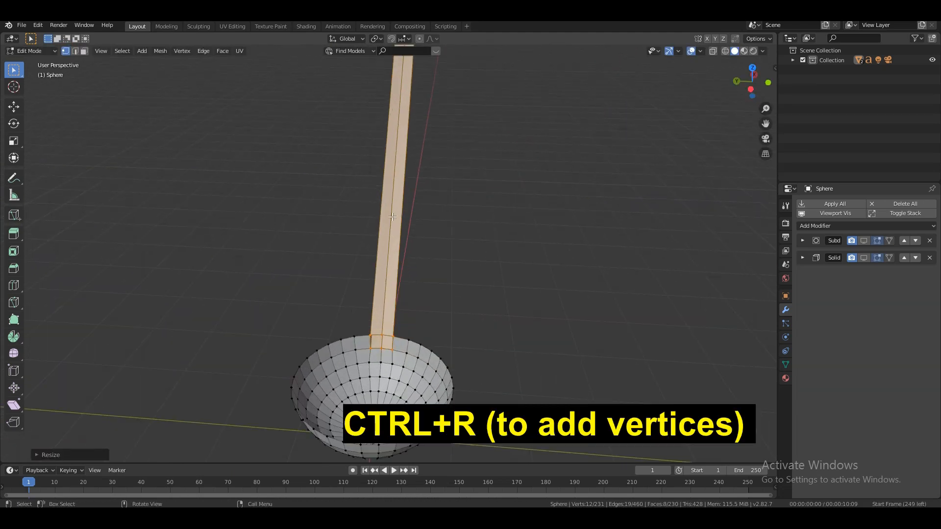
click(391, 212)
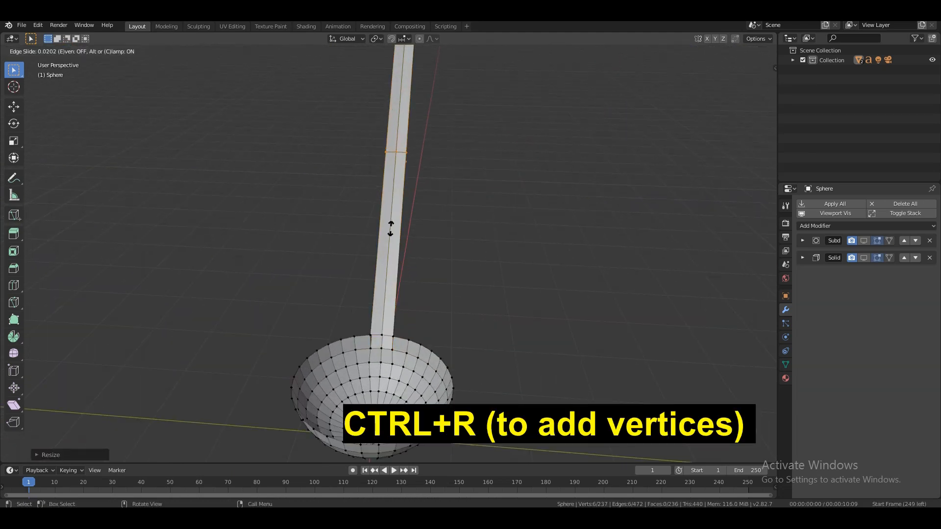
click(398, 375)
key(s)
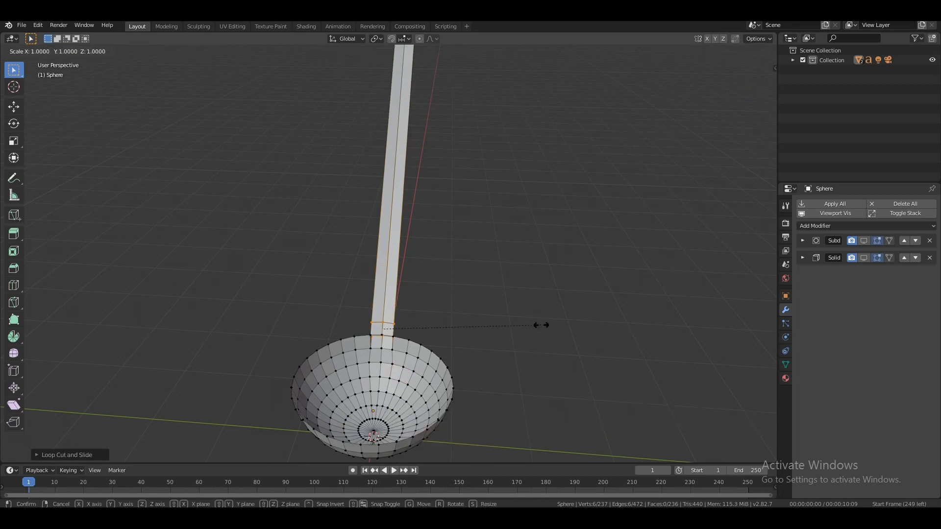
click(495, 327)
- Try to shift the edge loop near the bowl along X and Z, and undo the move
drag(752, 82, 696, 105)
key(g)
key(x)
key(KP_1)
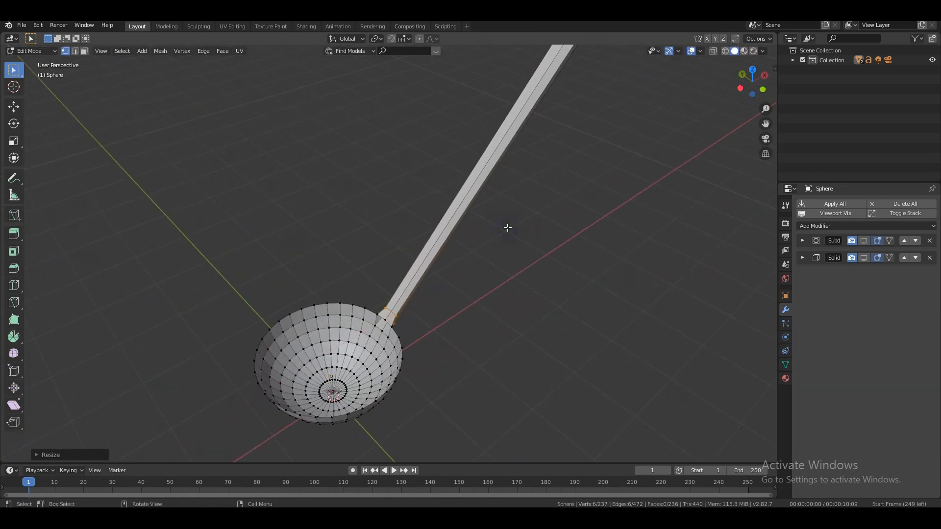
key(z)
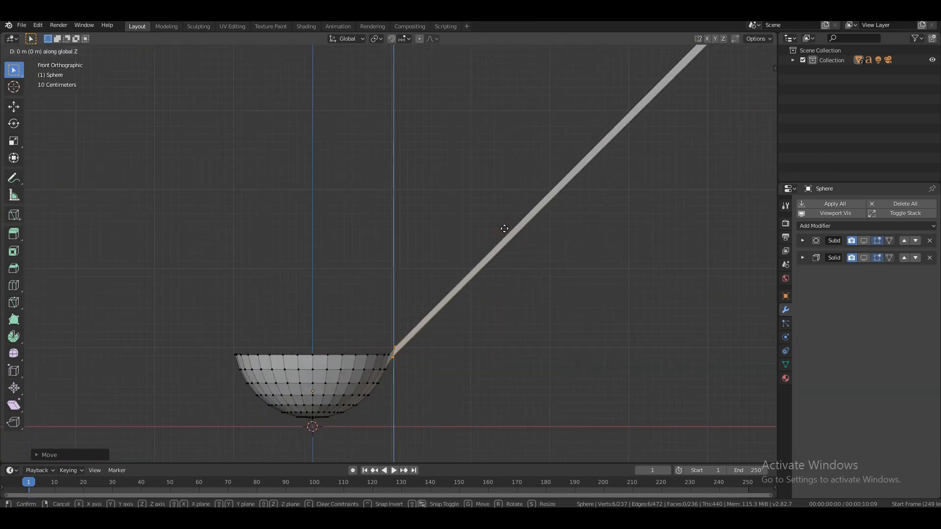
click(505, 231)
key(ctrl+z)
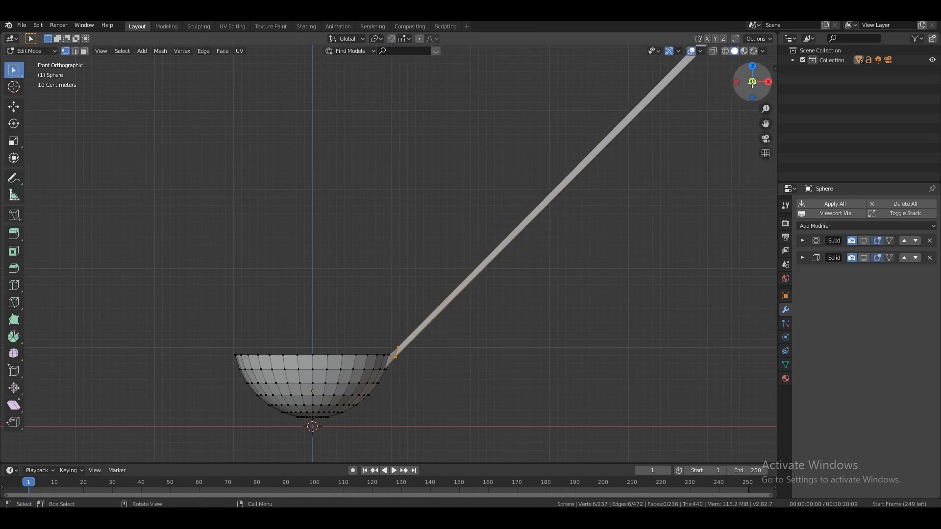
- Scale the edge loop at the handle's base along Y to narrow the neck
drag(752, 84, 659, 132)
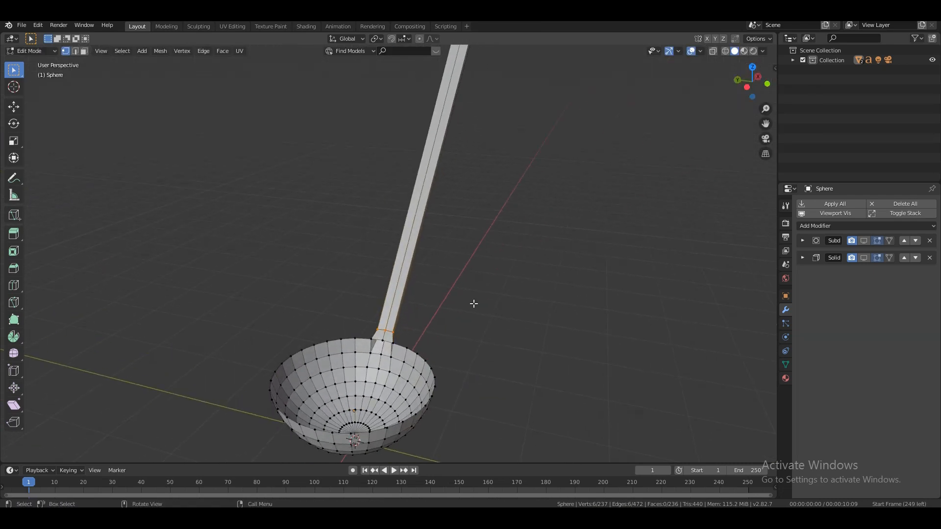
key(s)
key(y)
click(501, 284)
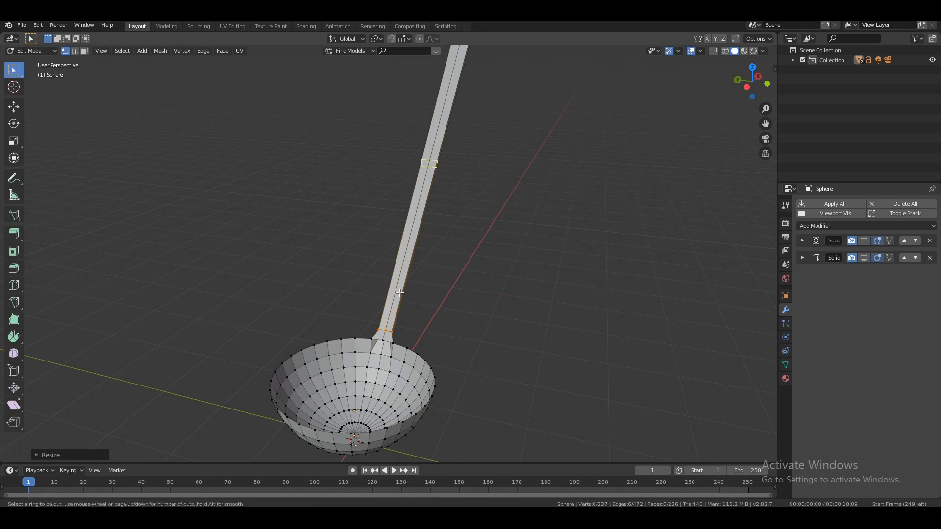
- Add a second edge loop higher up the handle's lower part and scale it slightly down along Y
click(400, 293)
click(380, 406)
key(s)
key(y)
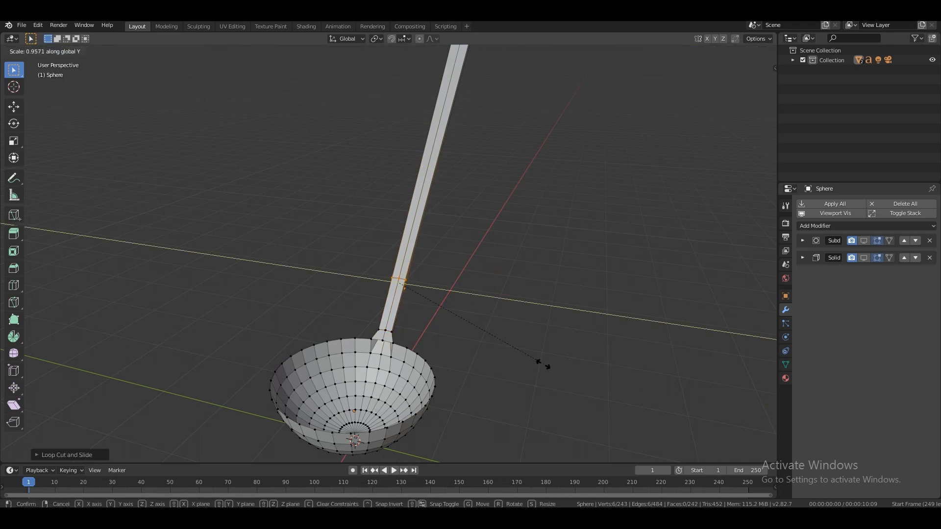
click(546, 361)
- Inspect the joint between handle and bowl and fill the two missing faces there inside the rim
drag(765, 123, 697, 223)
key(Tab)
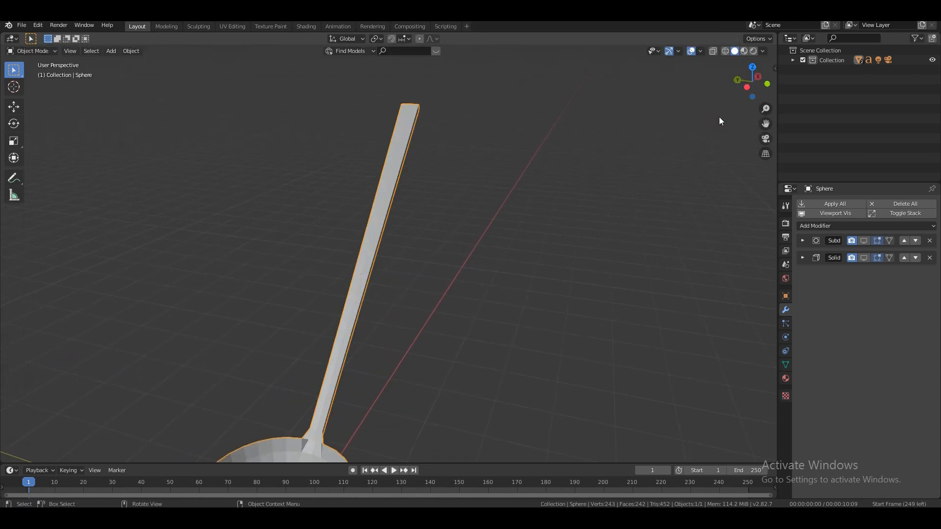
drag(751, 84, 773, 60)
drag(766, 123, 831, 5)
scroll(431, 287, up, 3)
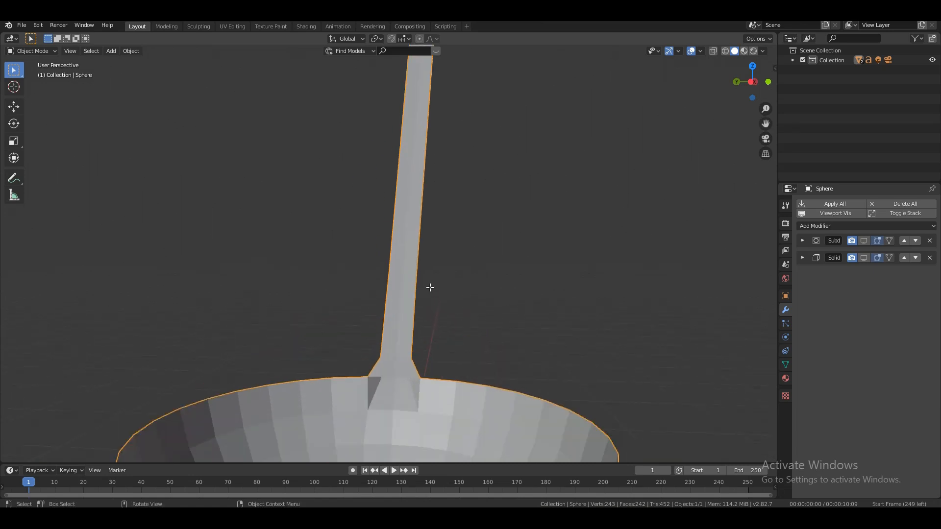
key(Tab)
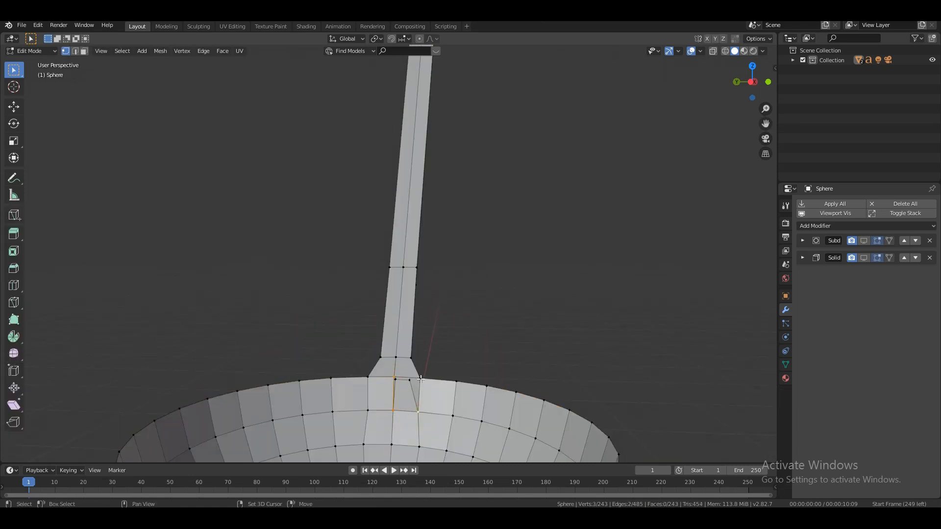
click(505, 354)
- Select the centre line of vertices along the handle's upper side and raise it about 0.03 m along Z
scroll(505, 353, down, 3)
drag(765, 123, 753, 210)
drag(752, 82, 545, 128)
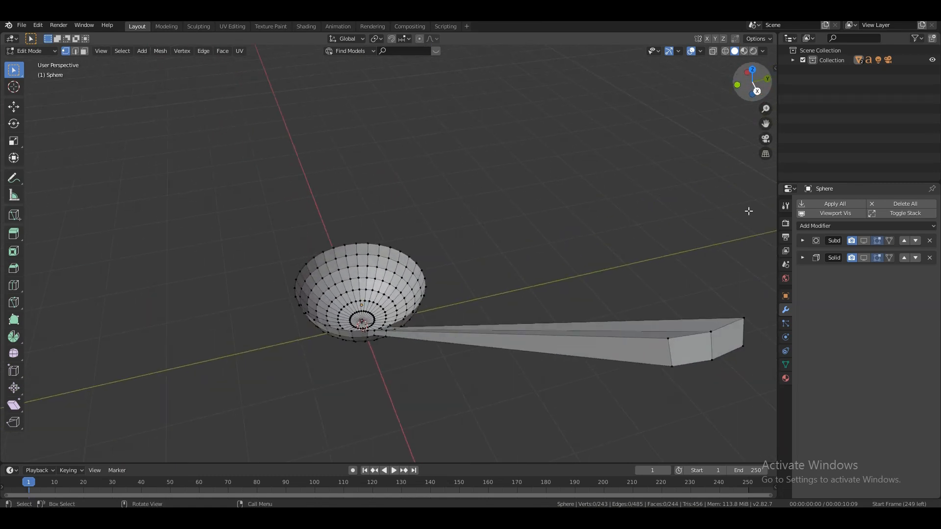
drag(756, 89, 868, 91)
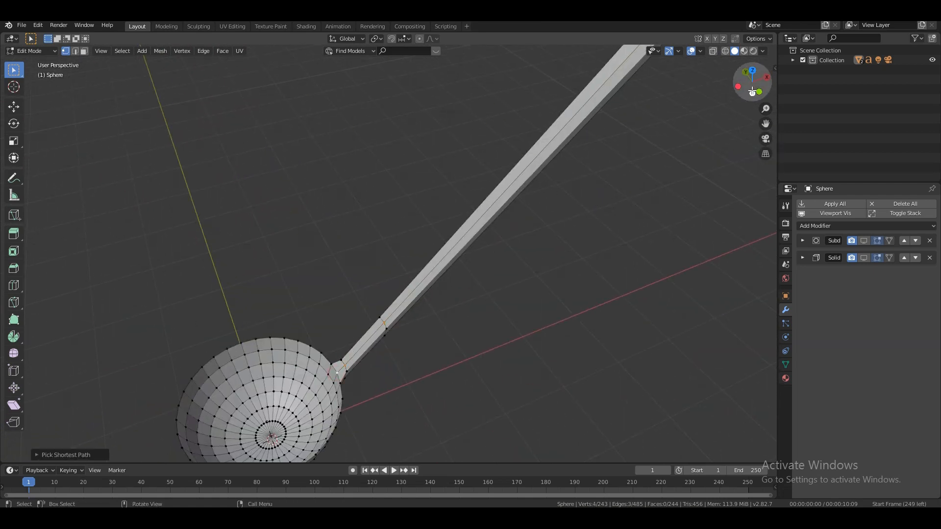
drag(752, 92, 755, 87)
key(g)
key(z)
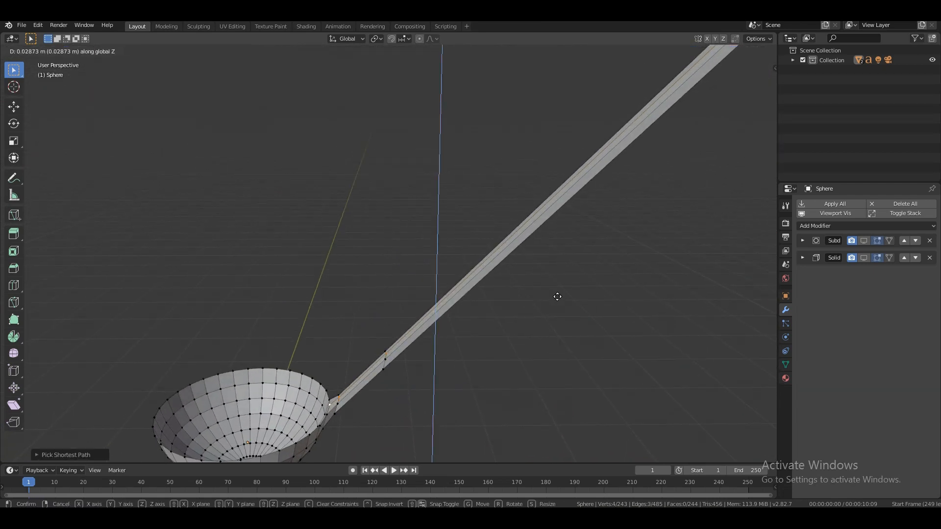
click(557, 296)
- Add two lengthwise edge loops on each side of the centre line along the handle
key(Tab)
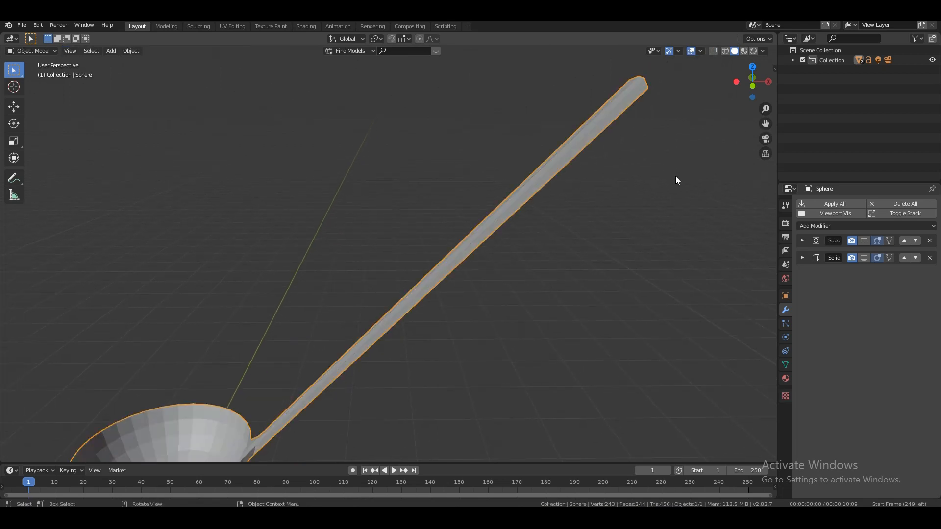
drag(754, 82, 572, 79)
key(Tab)
drag(766, 123, 737, 118)
drag(757, 85, 740, 87)
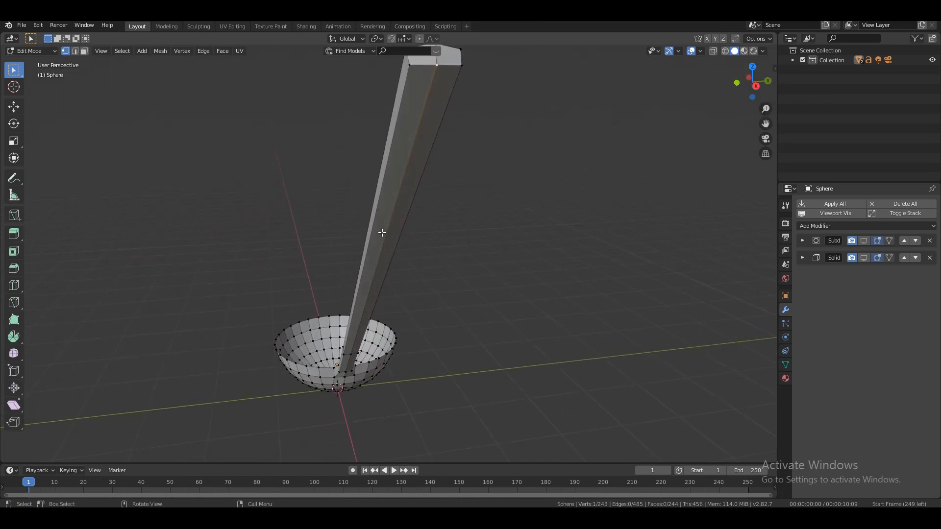
click(418, 60)
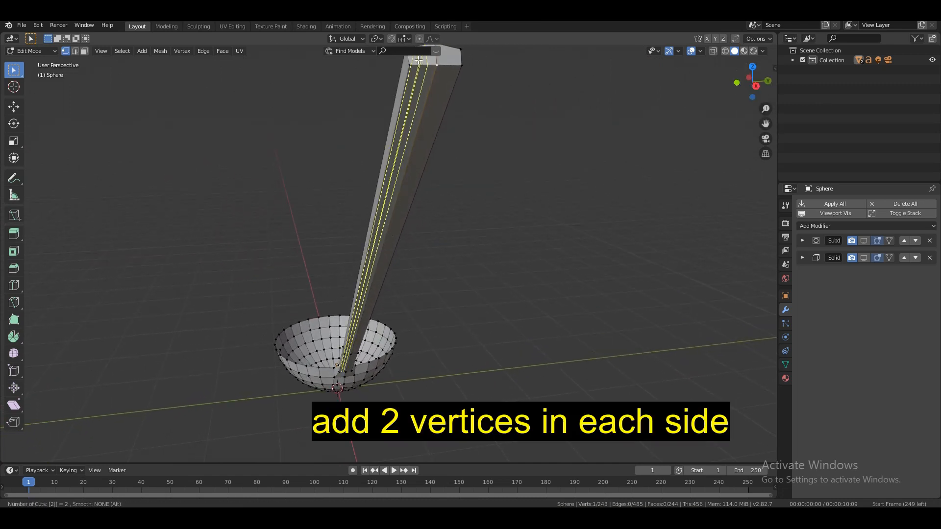
click(418, 60)
key(ctrl+r)
scroll(447, 66, up, 1)
click(447, 66)
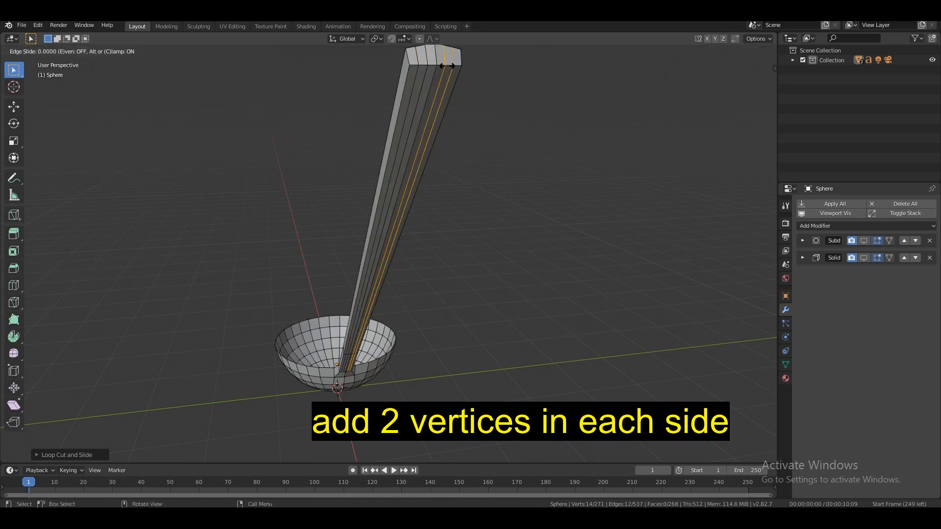
click(447, 67)
- Select the two middle face strips along the handle's underside and shift them slightly along Z and X
drag(753, 84, 746, 83)
click(84, 51)
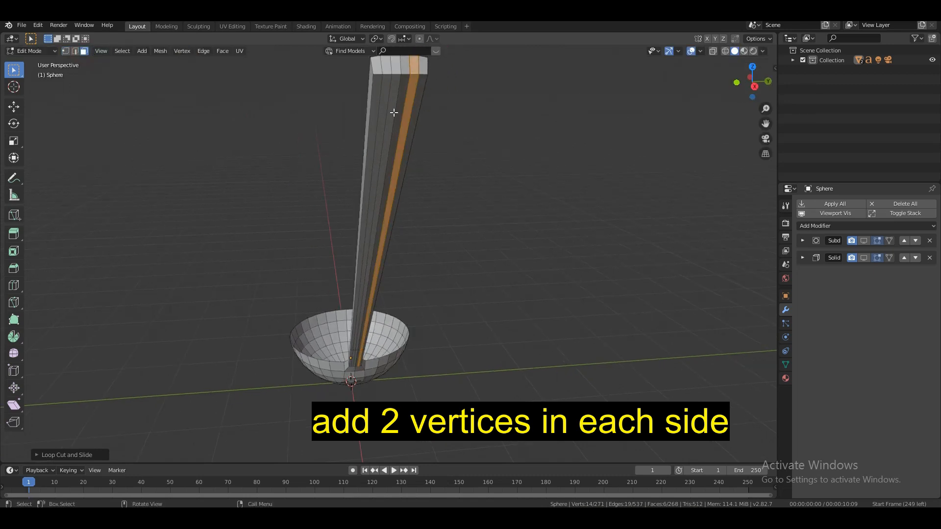
drag(754, 83, 799, 88)
key(g)
key(z)
click(647, 217)
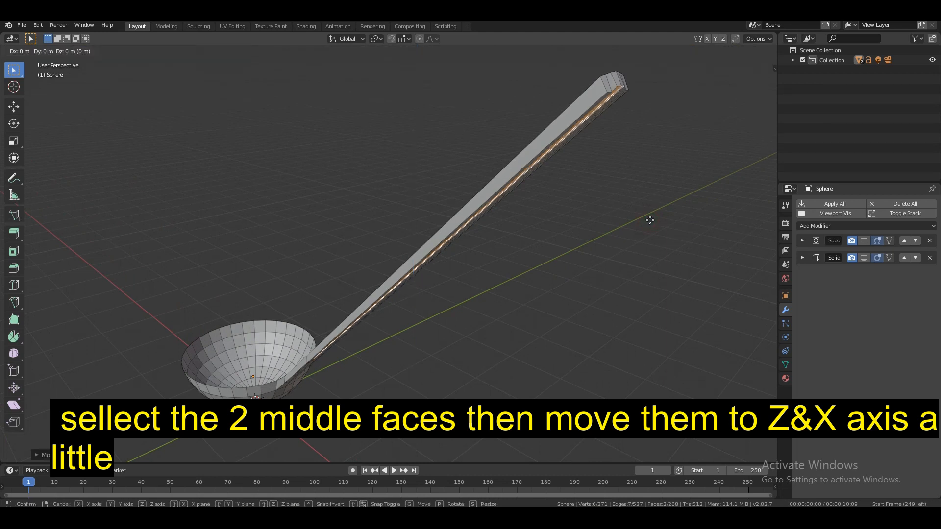
key(g)
key(x)
key(z)
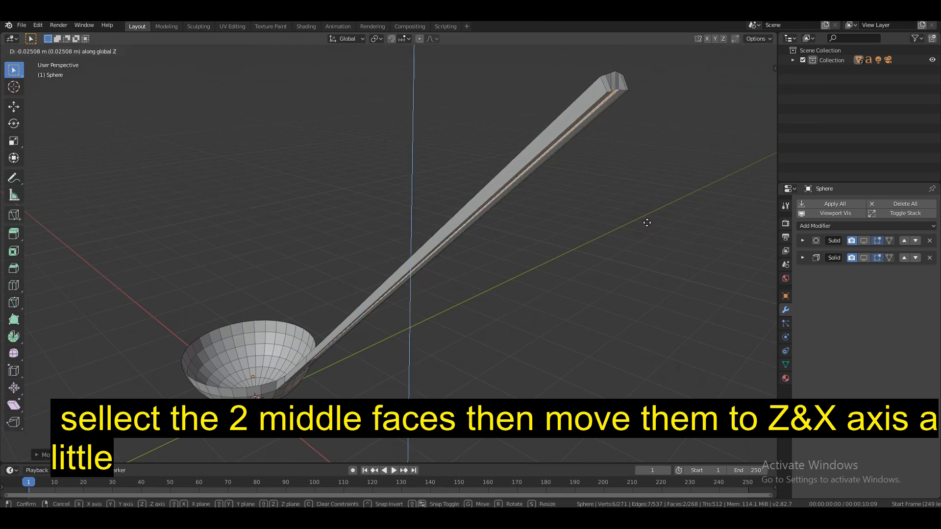
key(x)
click(651, 224)
- Move the two middle face strips about -0.012 m along X and about 0.014 m up along Z
mouse_move(753, 83)
mouse_down()
mouse_move(705, 71)
mouse_move(753, 75)
mouse_up()
key(g)
key(x)
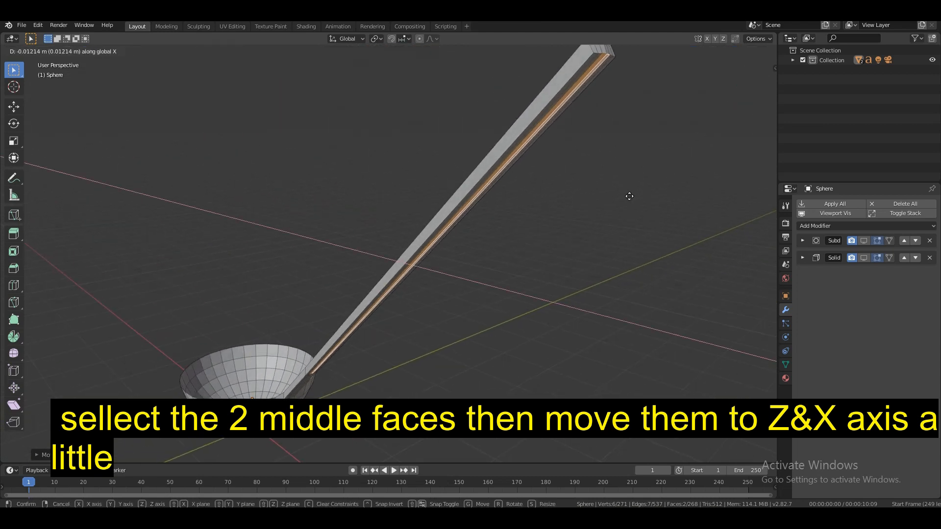
click(630, 196)
key(g)
key(z)
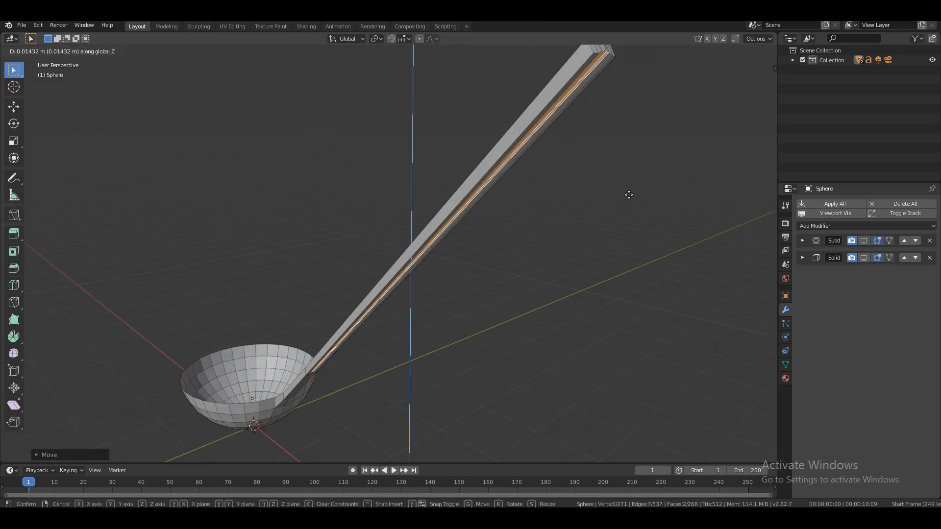
click(629, 197)
drag(754, 82, 772, 96)
key(Tab)
key(Tab)
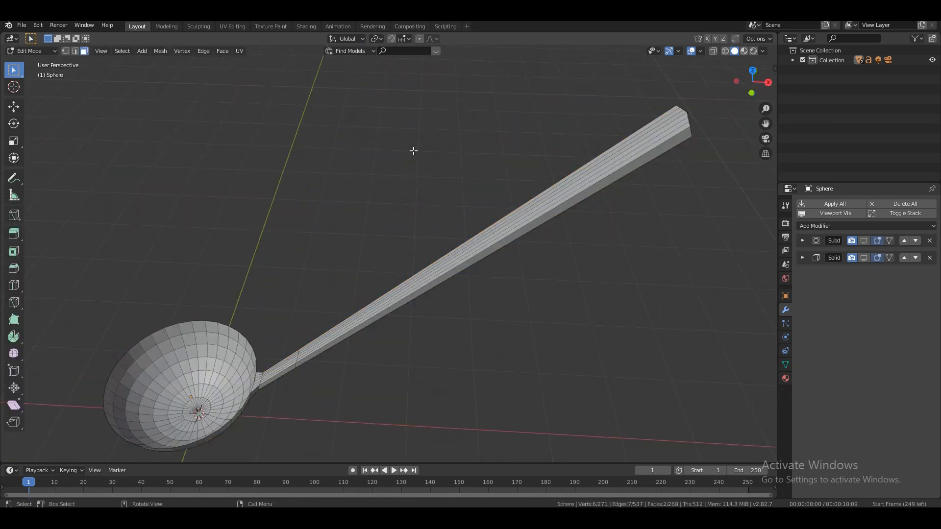
- Add a crosswise edge loop in the handle's upper part and 15 more loops between it and the tip
click(609, 169)
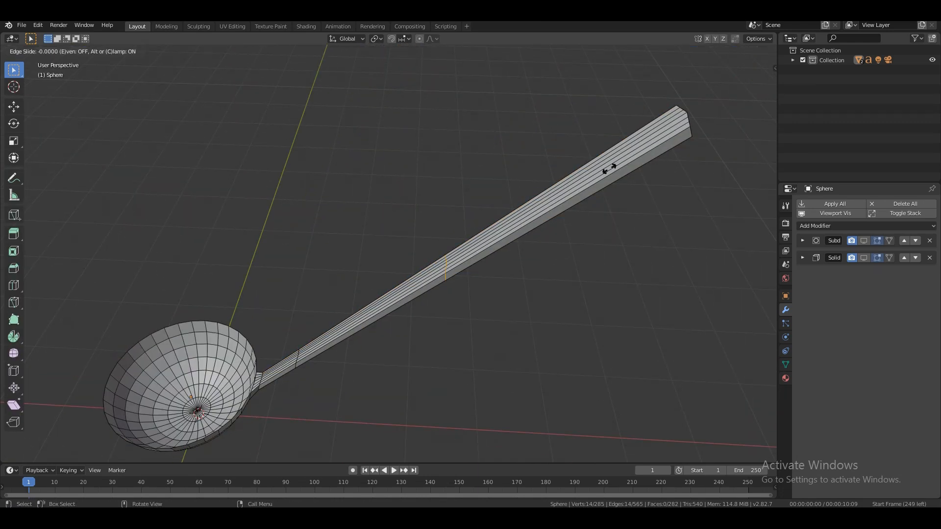
click(750, 130)
text(15)
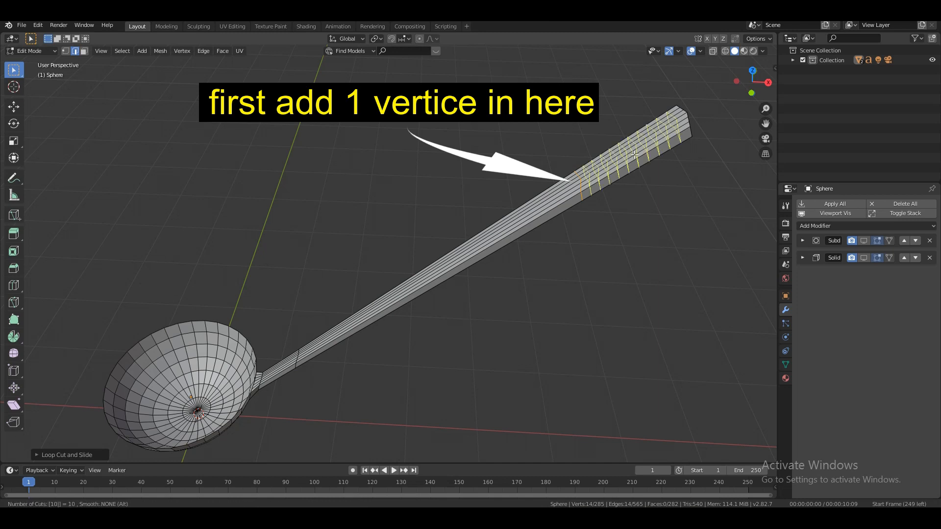
key(BackSpace)
click(634, 155)
click(635, 155)
- Add a further crosswise edge loop in each gap between the 15 loops at the handle's upper end
drag(752, 82, 789, 88)
click(747, 115)
drag(765, 124, 652, 239)
drag(750, 82, 725, 69)
drag(765, 122, 785, 134)
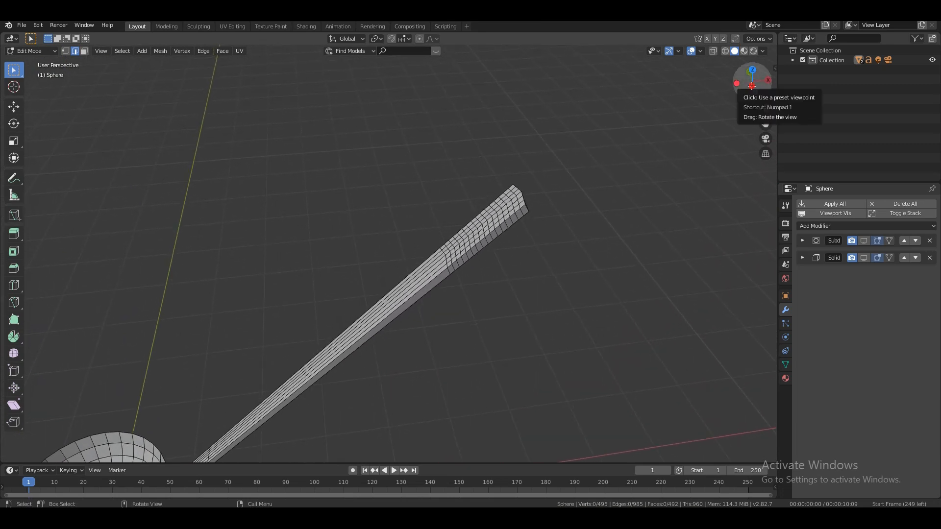
drag(738, 84, 803, 90)
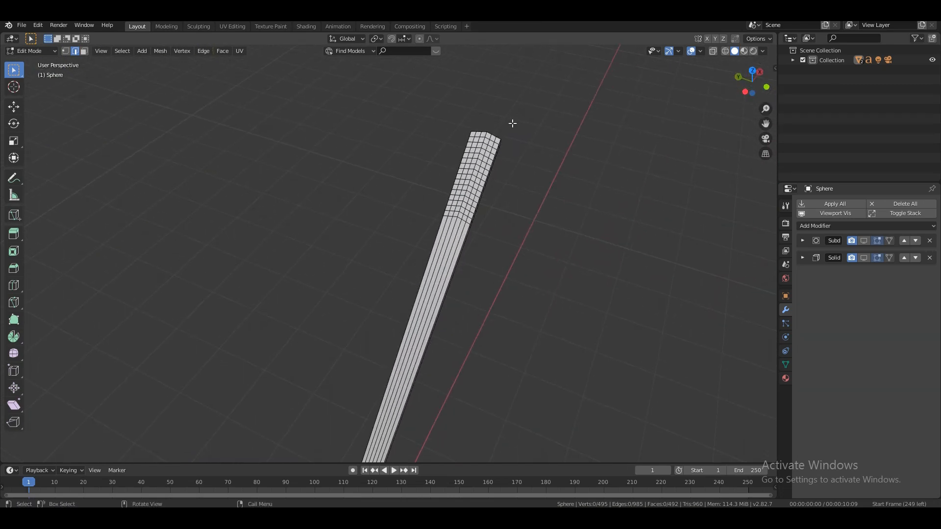
click(490, 141)
click(488, 142)
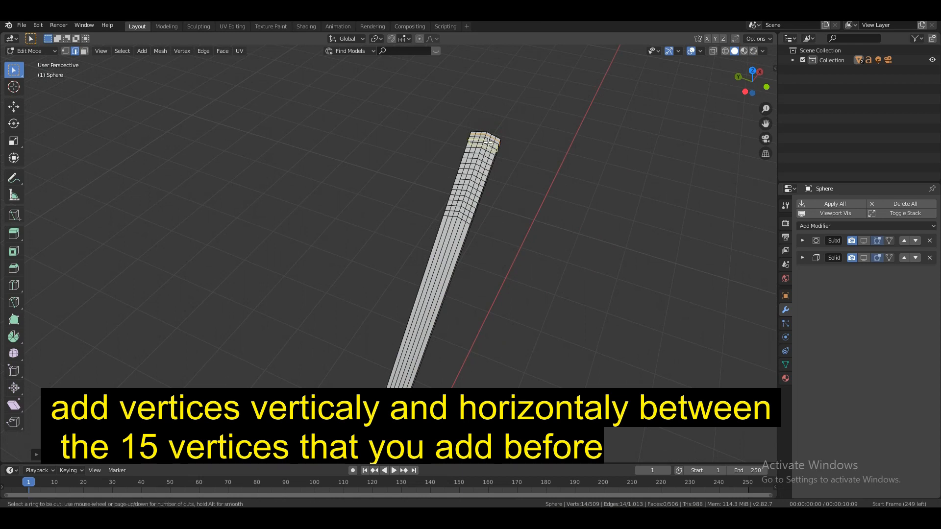
click(487, 143)
click(488, 142)
scroll(571, 110, up, 2)
click(538, 100)
click(538, 105)
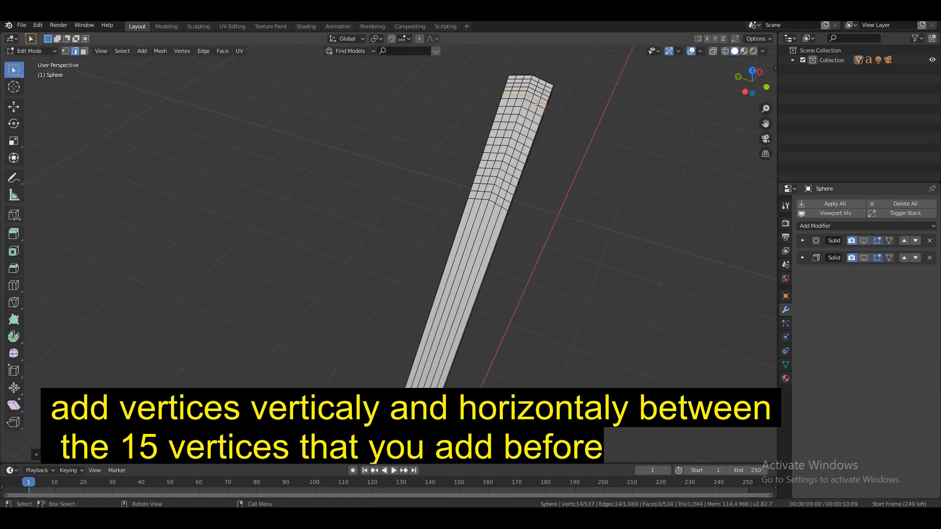
key(ctrl+r)
click(533, 116)
click(532, 119)
key(ctrl+r)
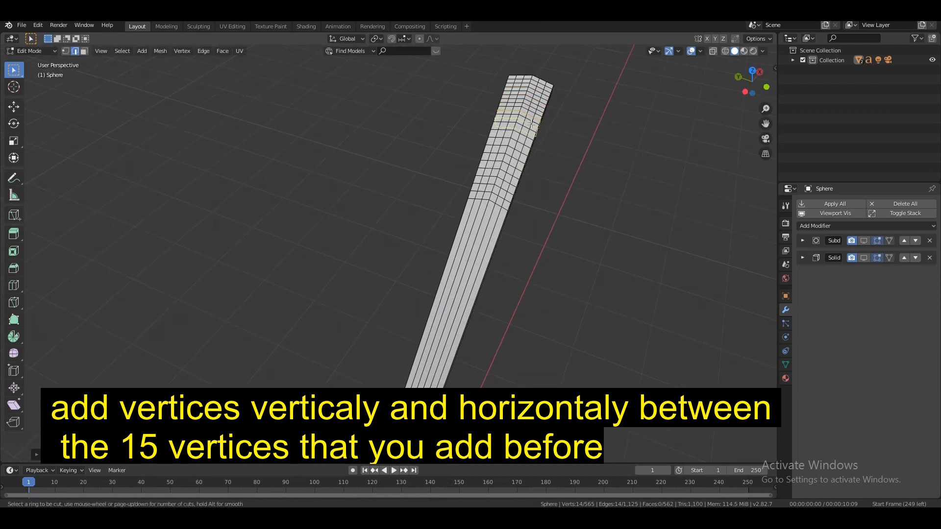
click(530, 126)
click(530, 129)
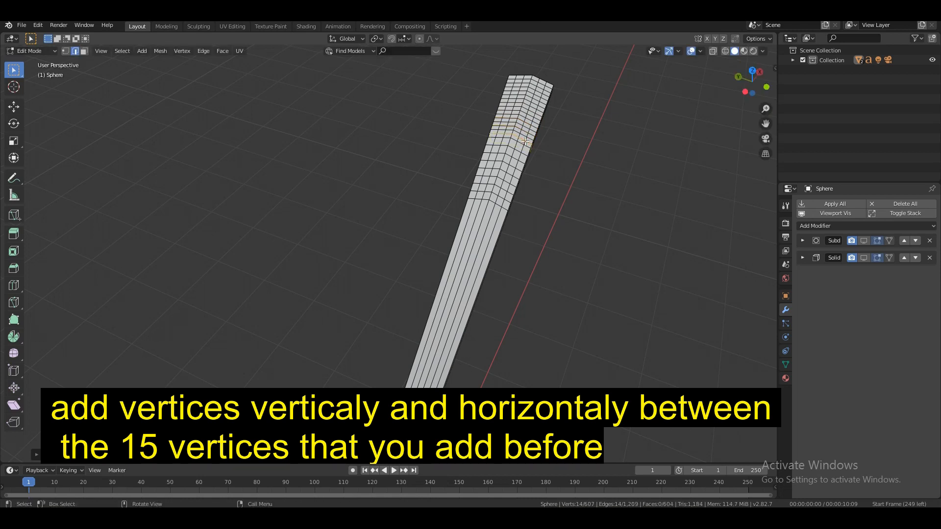
click(520, 158)
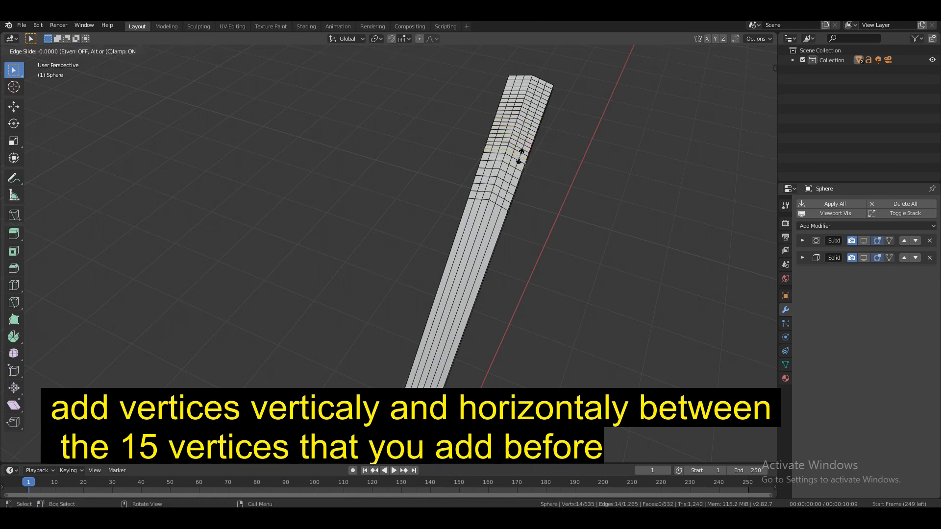
click(517, 165)
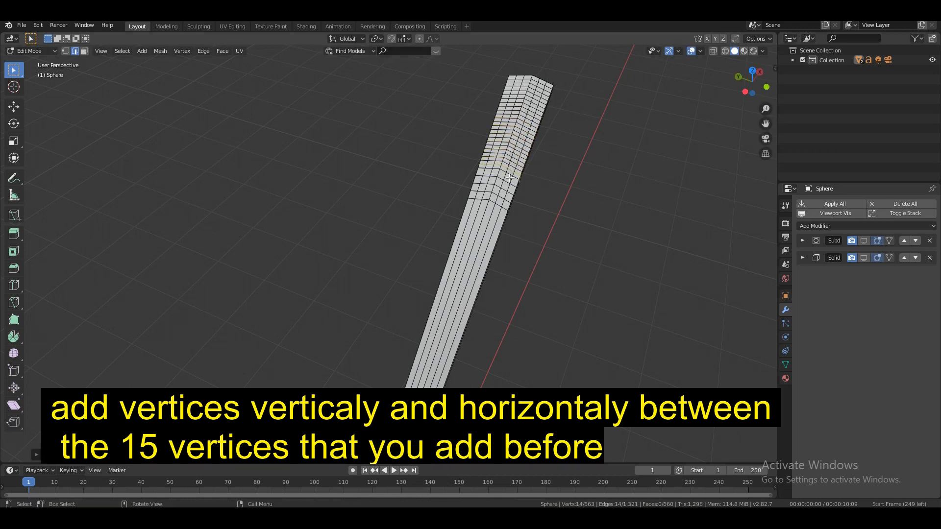
key(ctrl+r)
click(510, 177)
click(508, 188)
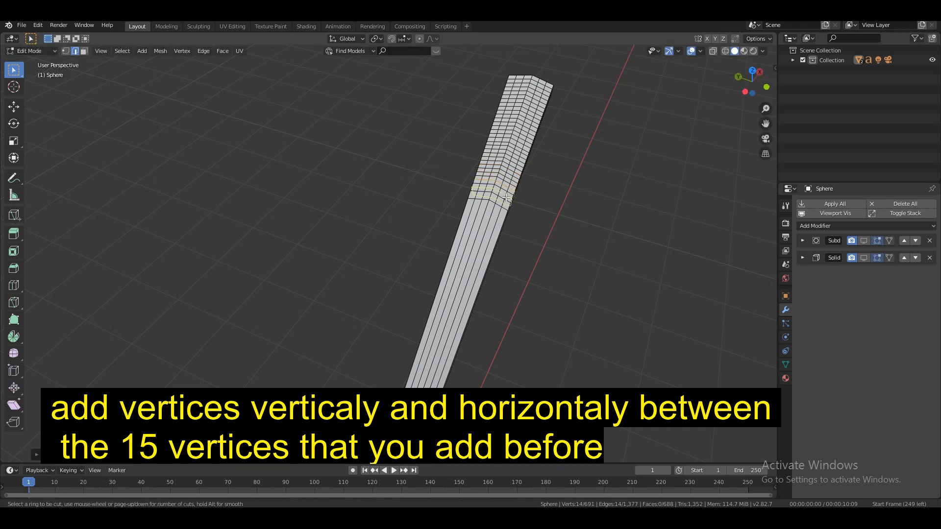
click(506, 198)
click(506, 199)
key(ctrl+r)
click(504, 203)
click(504, 205)
- Add a lengthwise edge loop in the middle of each face strip along the handle's wide side
key(ctrl+r)
click(541, 110)
click(532, 111)
click(533, 109)
click(529, 108)
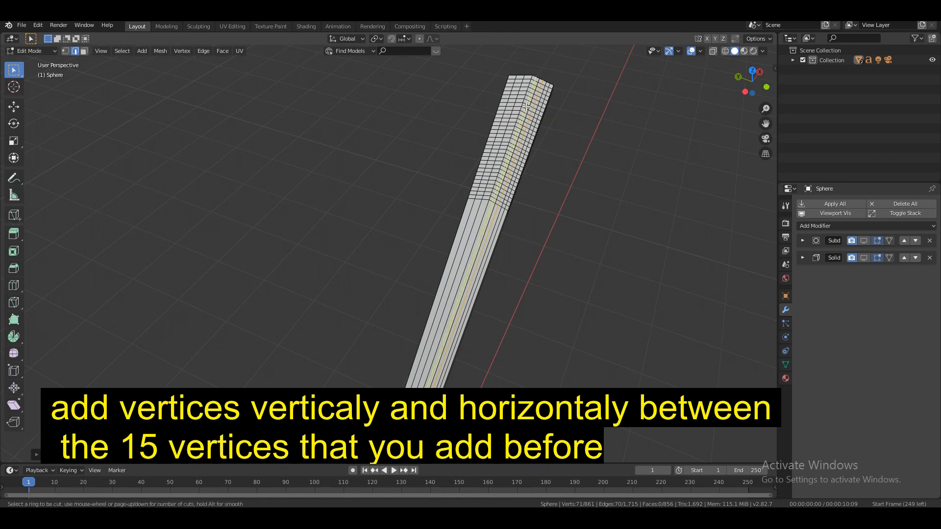
key(ctrl+r)
click(520, 105)
click(519, 104)
key(ctrl+r)
click(514, 102)
click(513, 102)
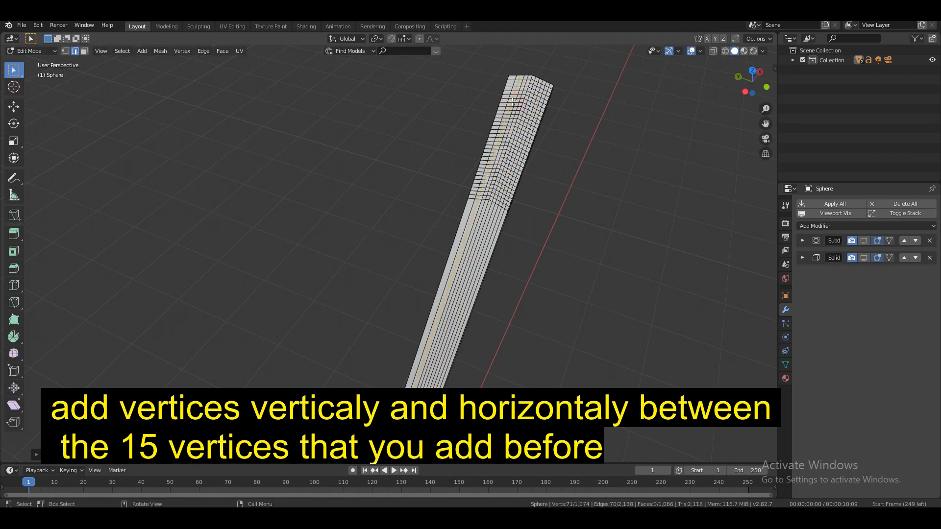
click(506, 98)
click(506, 98)
- Examine the handle's surface and the bowl's rim in both Object Mode and Edit Mode
click(574, 117)
scroll(573, 116, up, 1)
drag(766, 126, 664, 196)
drag(767, 87, 702, 70)
key(Tab)
scroll(622, 166, down, 6)
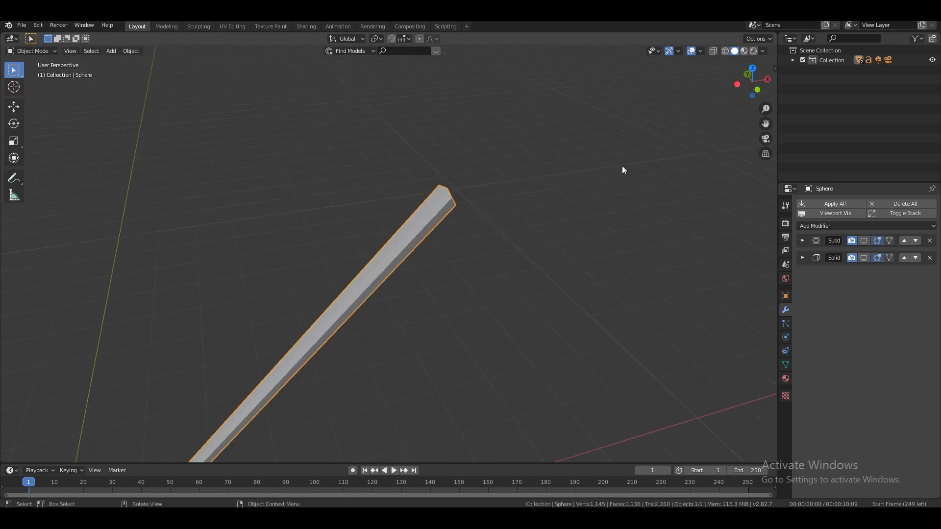
drag(766, 123, 870, 22)
scroll(431, 221, up, 4)
key(Tab)
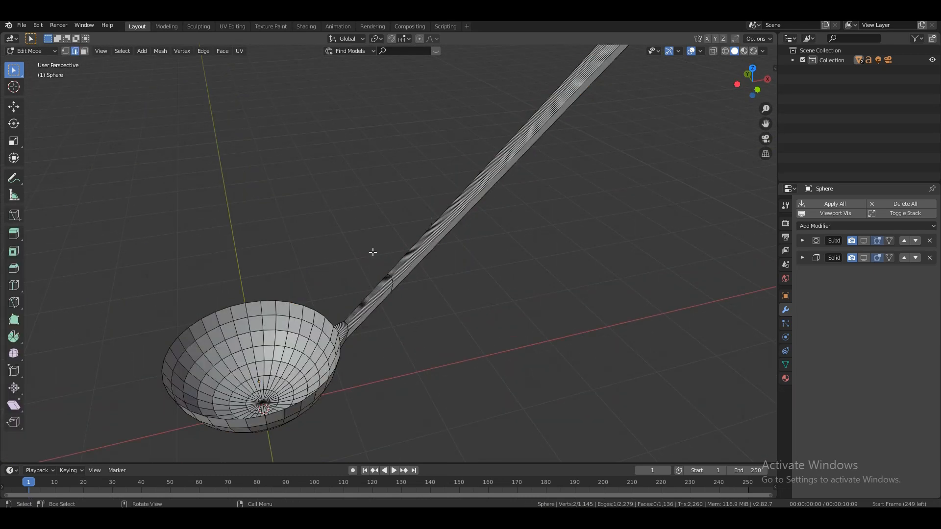
click(64, 51)
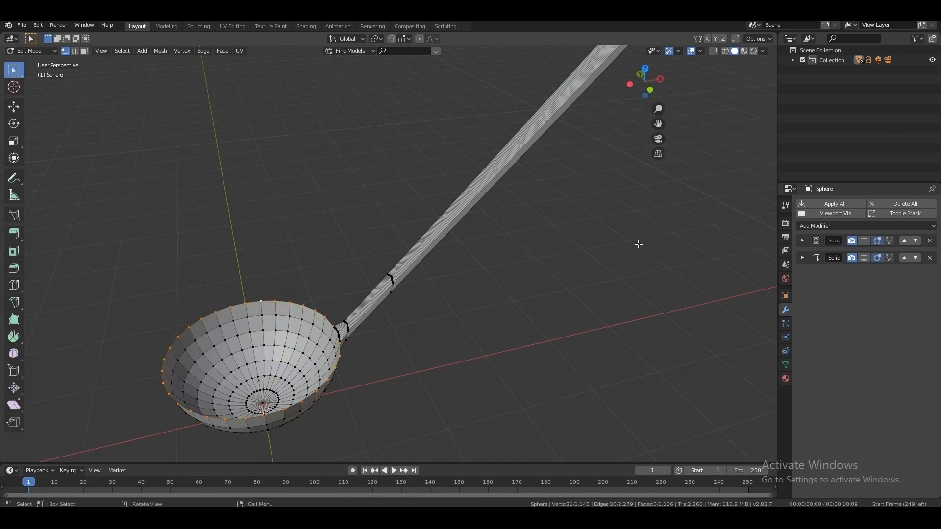
key(n)
key(n)
- Add a cylinder in Object Mode and scale it down to a small size
key(Tab)
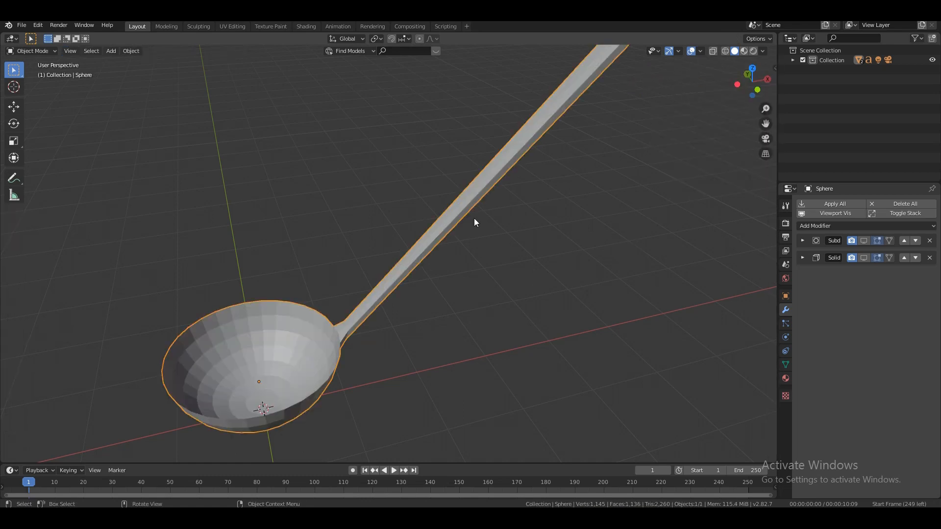
scroll(777, 129, up, 3)
scroll(476, 216, down, 5)
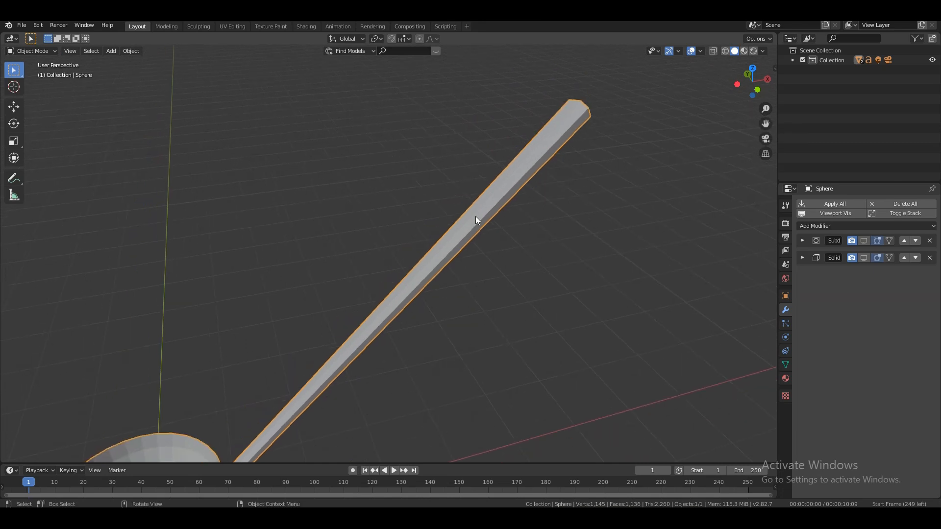
key(shift+a)
mouse_move(475, 216)
click(528, 265)
key(s)
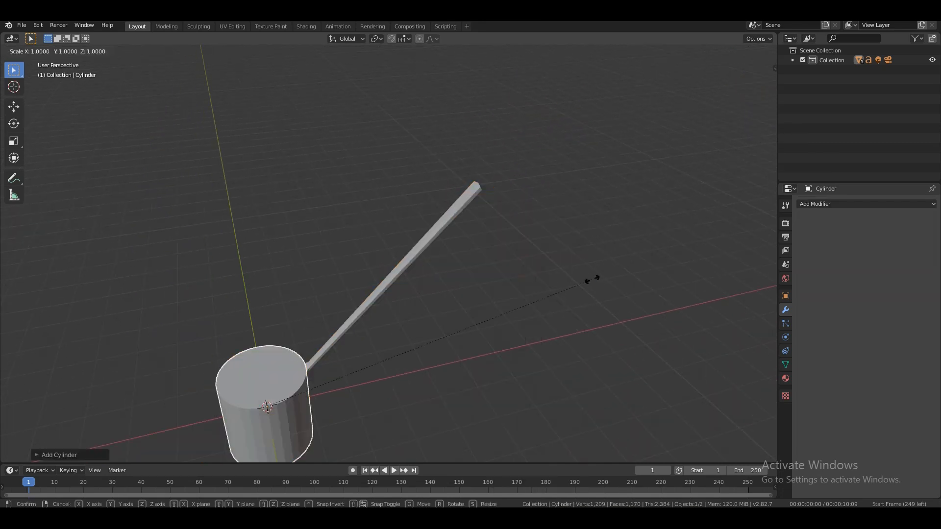
click(309, 385)
- Move the cylinder up along Z and across along X to the handle's upper end
key(g)
key(z)
click(282, 197)
key(g)
key(x)
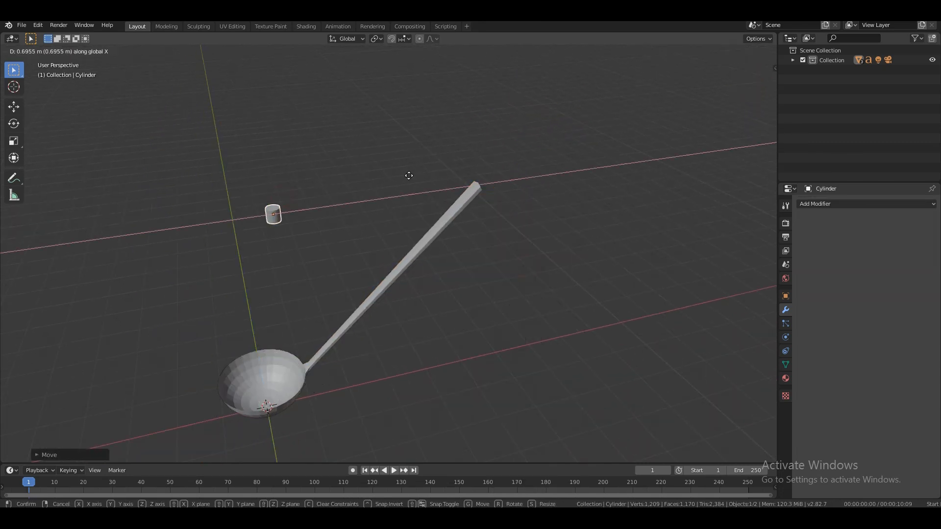
click(518, 184)
- Lower the cylinder about 0.05 m along Z into the handle's end and scale it to fit the handle's width
scroll(518, 183, up, 4)
key(g)
key(z)
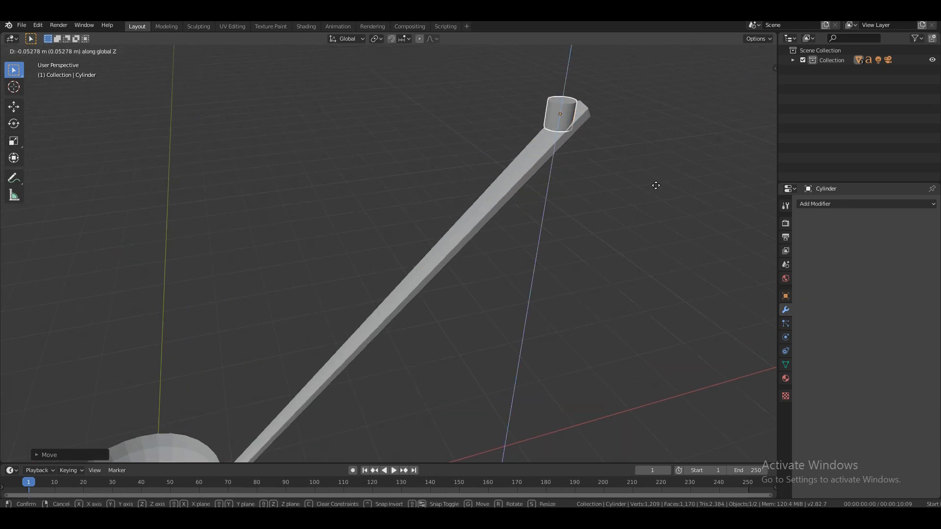
click(655, 190)
drag(740, 92, 664, 177)
key(s)
click(625, 138)
key(r)
key(y)
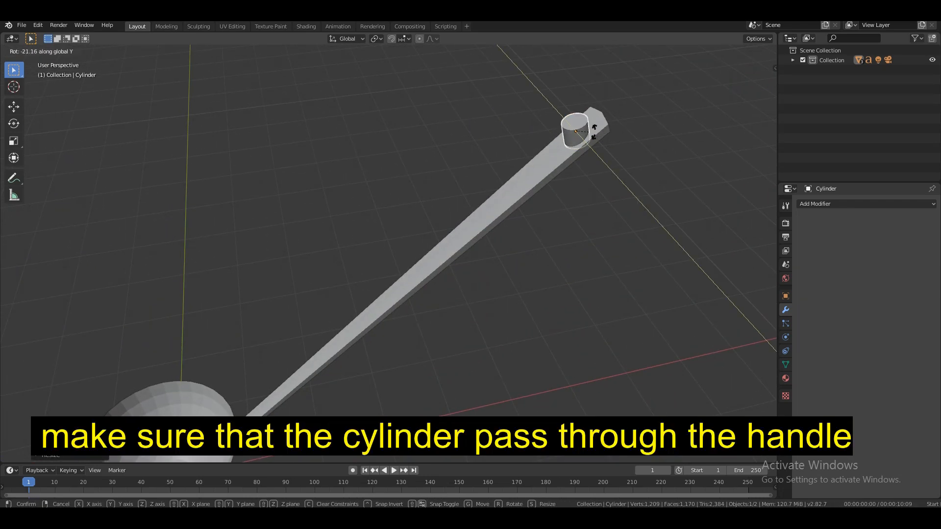
right_click(648, 109)
text(ry)
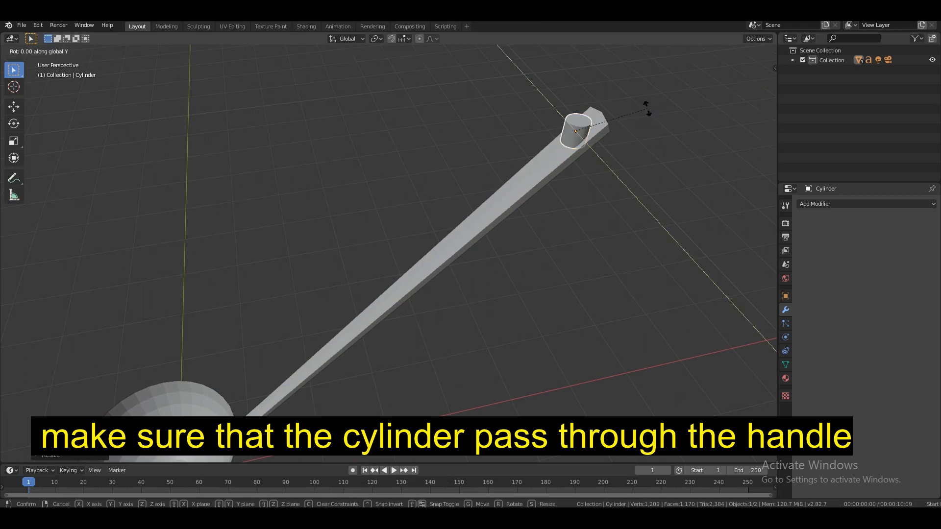
text(90)
right_click(648, 109)
- Tilt the cylinder about the Y axis so it passes through the handle's end, and select the ladle
key(r)
key(y)
key(Return)
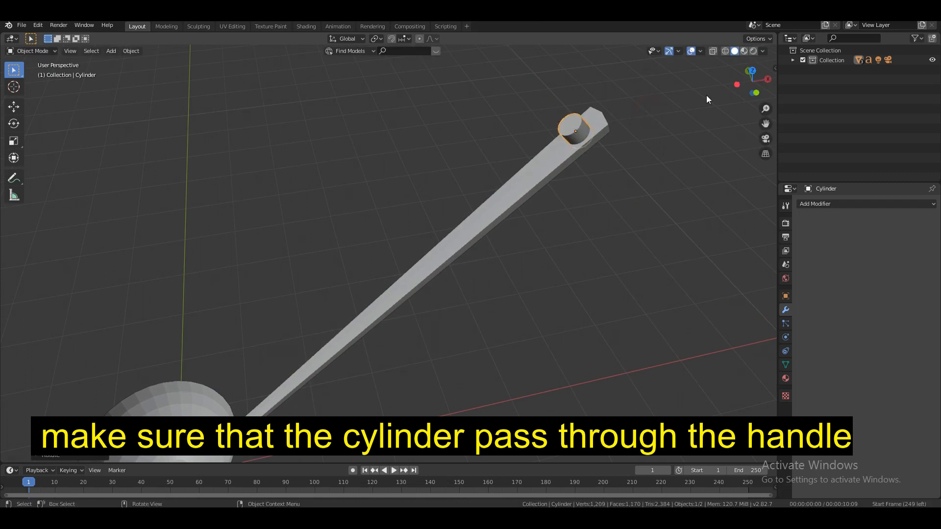
drag(740, 84, 525, 105)
click(493, 97)
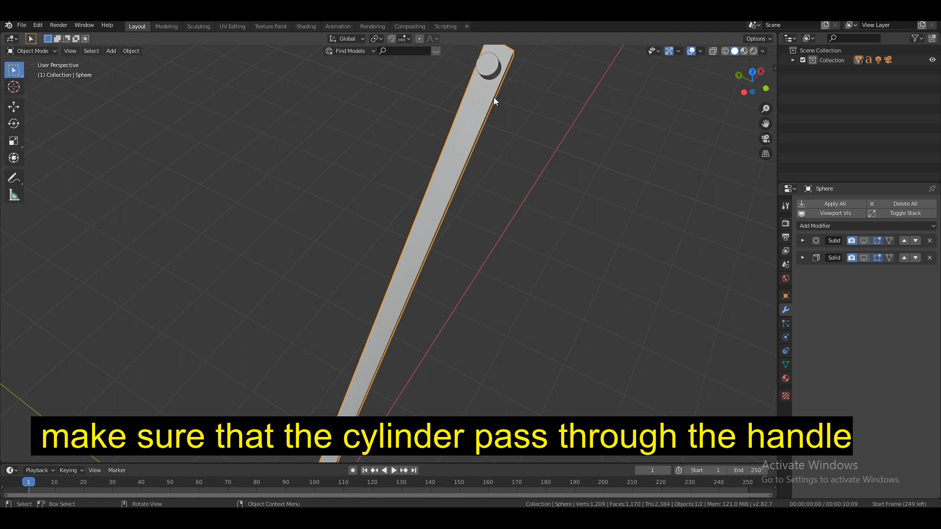
- Add a Boolean modifier to the ladle with the Difference operation and the cylinder as its object
click(836, 225)
click(735, 270)
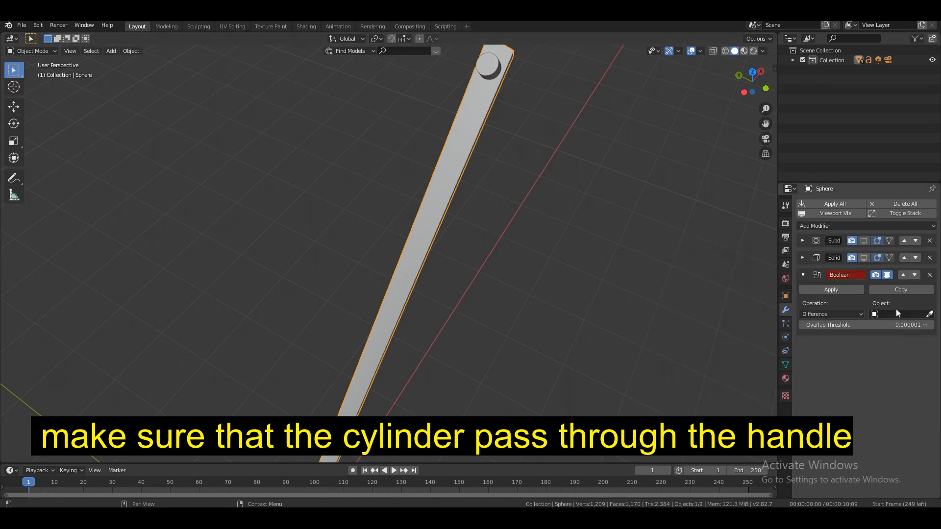
click(488, 66)
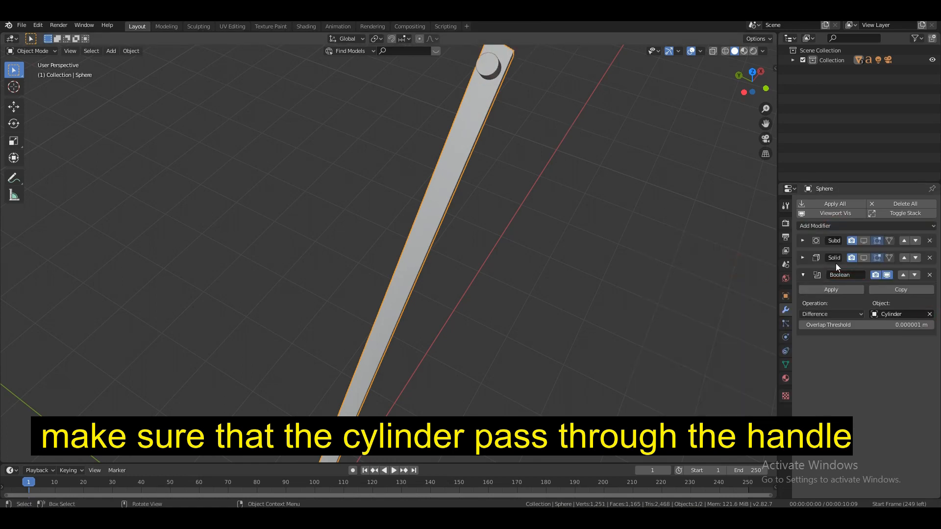
- Cut 15 horizontal edge loops around the cylinder at the handle's end in Edit Mode
click(487, 65)
middle_drag(488, 69, 513, 110)
scroll(513, 110, up, 3)
key(Tab)
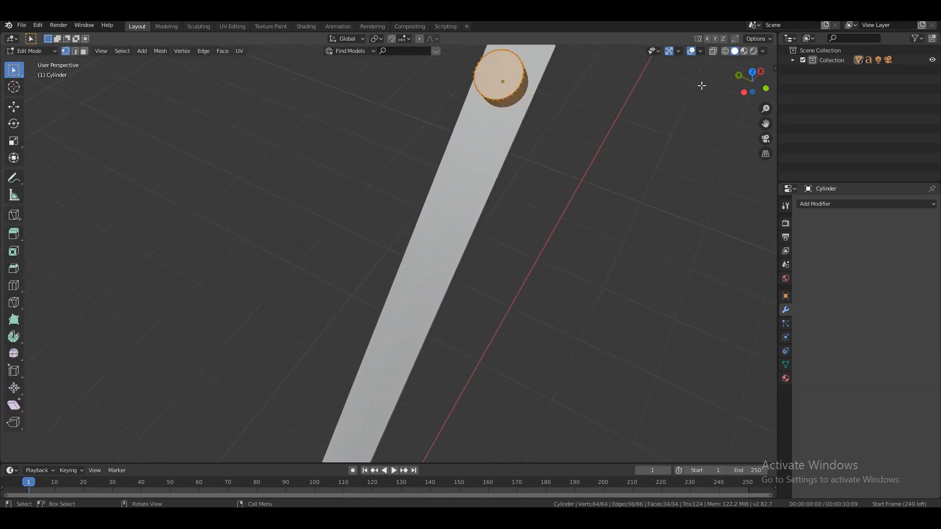
drag(752, 83, 681, 63)
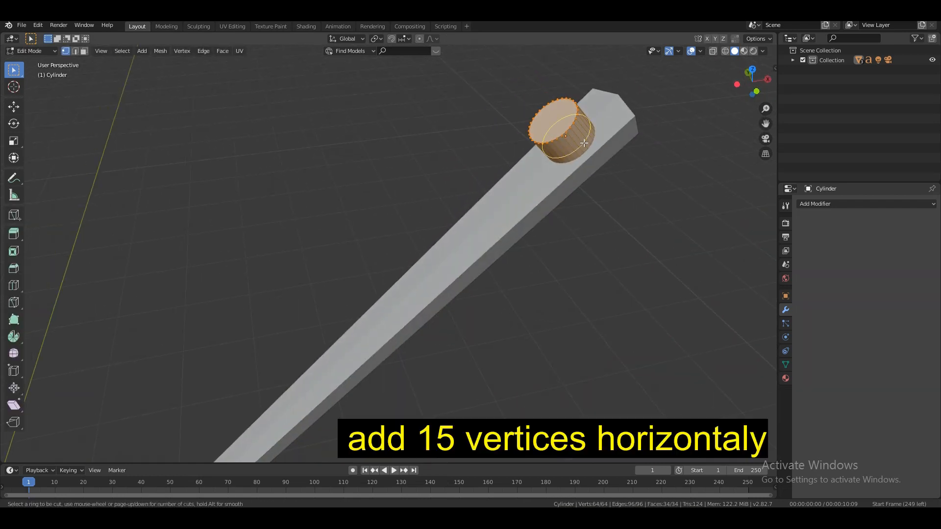
scroll(585, 143, up, 14)
click(584, 143)
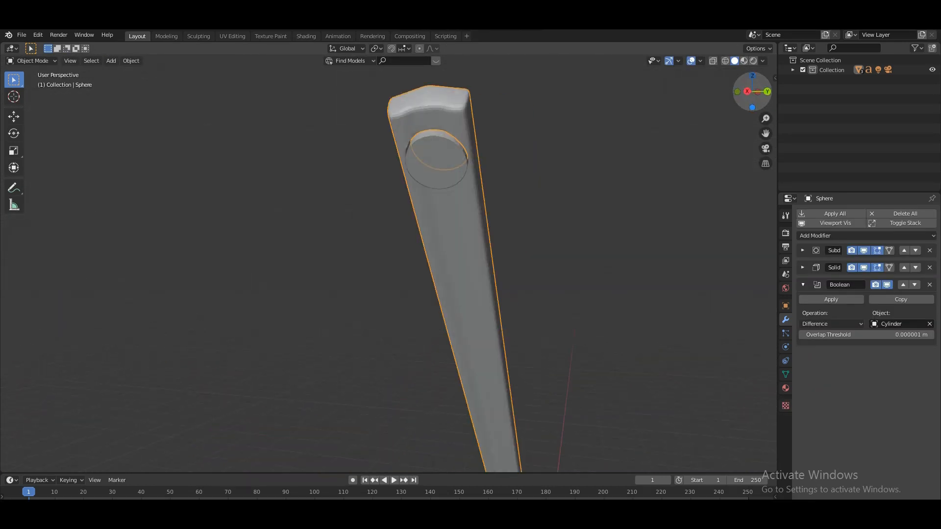
- Apply the ladle's Boolean modifier and delete the cylinder to leave the hanging hole
drag(751, 94, 870, 120)
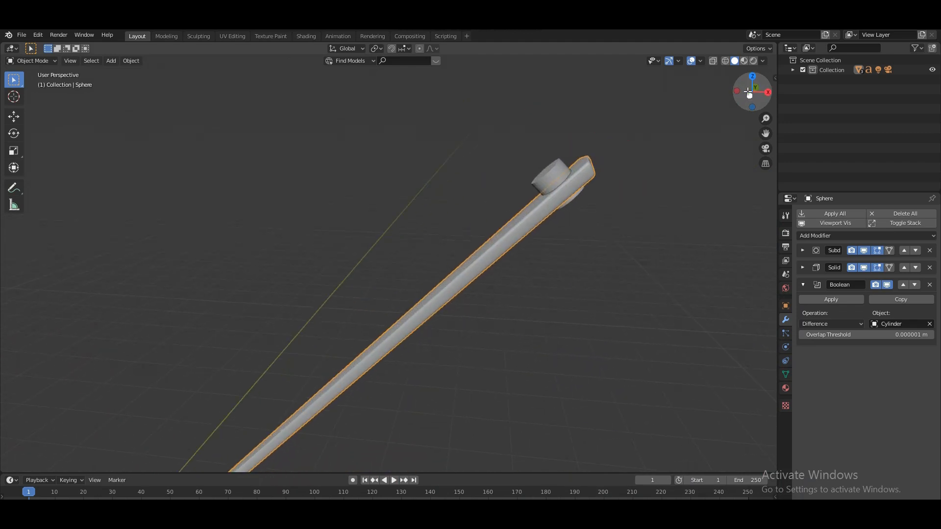
click(831, 299)
drag(751, 90, 833, 138)
click(537, 115)
click(578, 142)
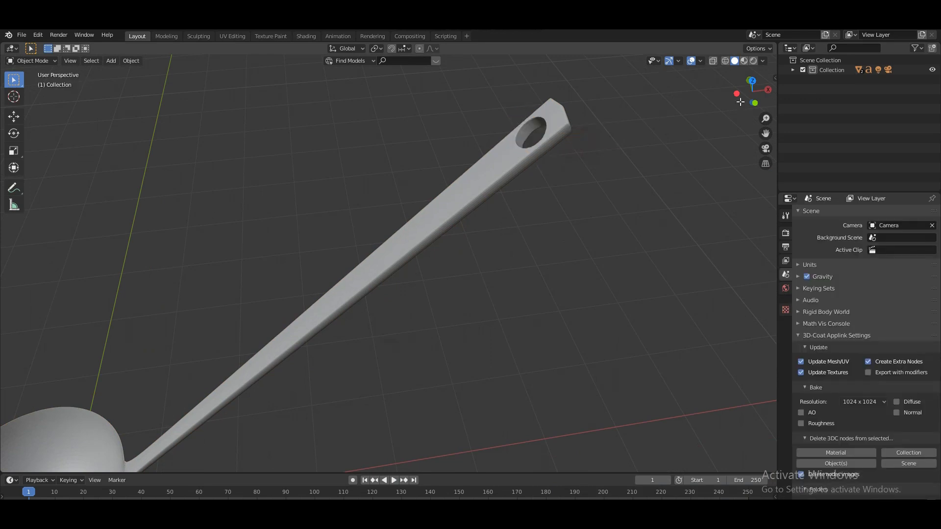
- Switch the viewport to Material Preview shading and select the ladle
drag(753, 91, 745, 95)
scroll(413, 234, down, 3)
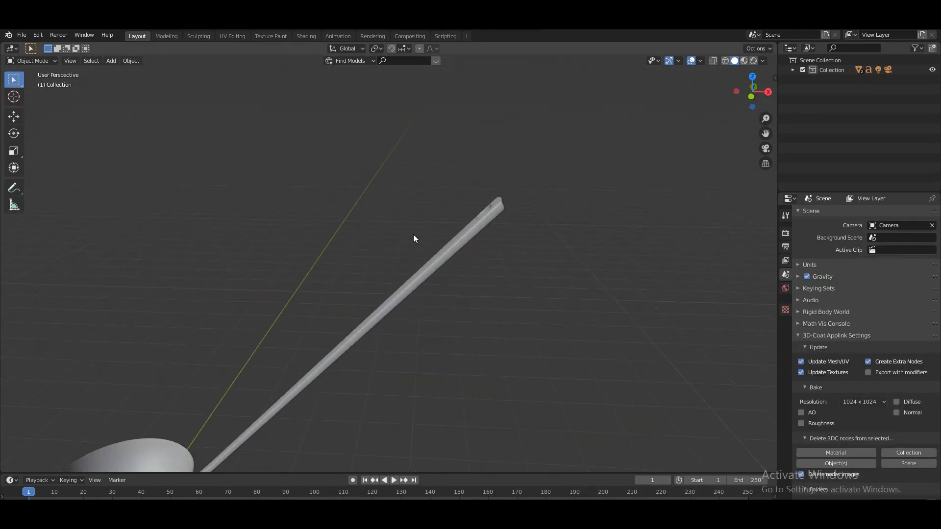
key(KP_1)
mouse_move(765, 134)
mouse_down()
mouse_move(931, 73)
mouse_move(939, 22)
mouse_move(735, 92)
mouse_move(758, 101)
mouse_up()
click(744, 61)
click(521, 215)
click(786, 316)
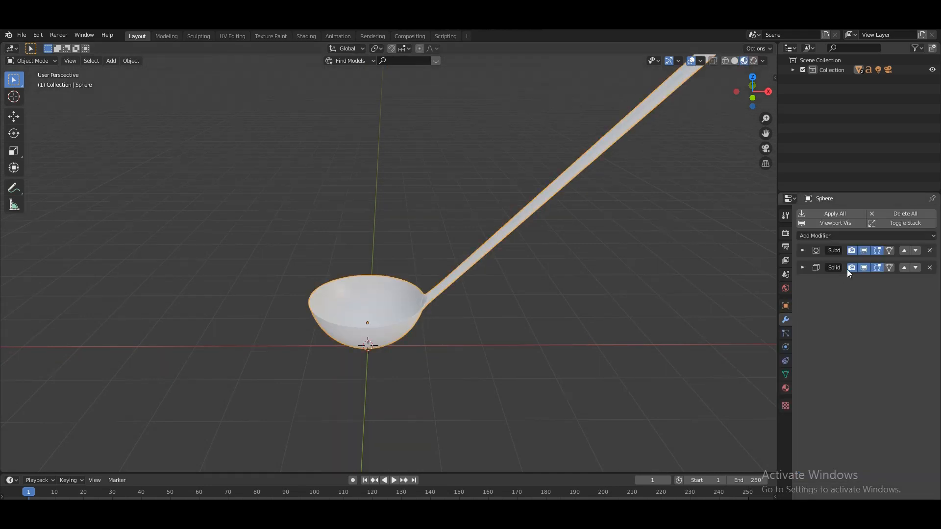
click(831, 235)
click(732, 356)
- Give the ladle a metal material with Metallic 1.000 and Specular 1.000, and lower its Roughness slightly
click(785, 388)
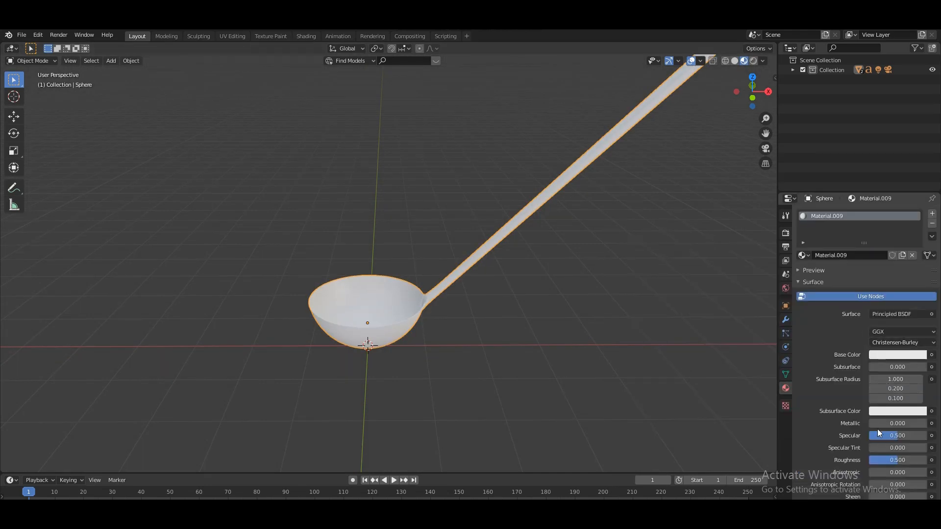
drag(878, 424, 926, 424)
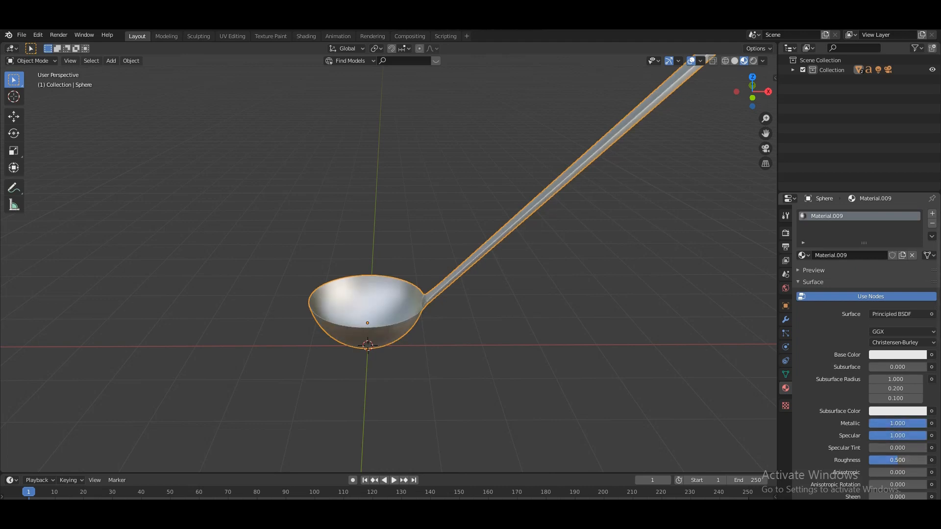
drag(895, 463, 890, 464)
click(786, 321)
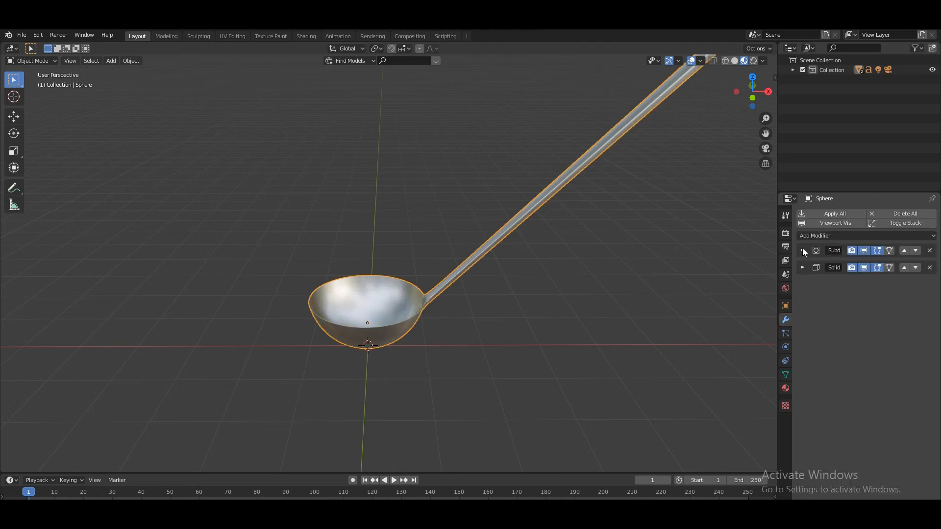
click(802, 251)
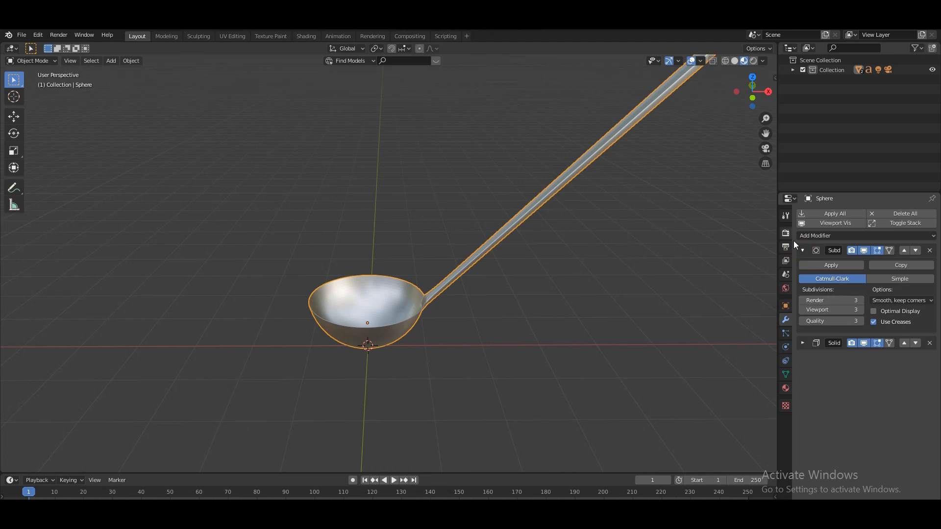
click(802, 250)
- Cut one edge loop across the middle of the handle in solid shading and slide it toward the bowl by a factor of about 0.66
drag(766, 134, 672, 202)
key(Tab)
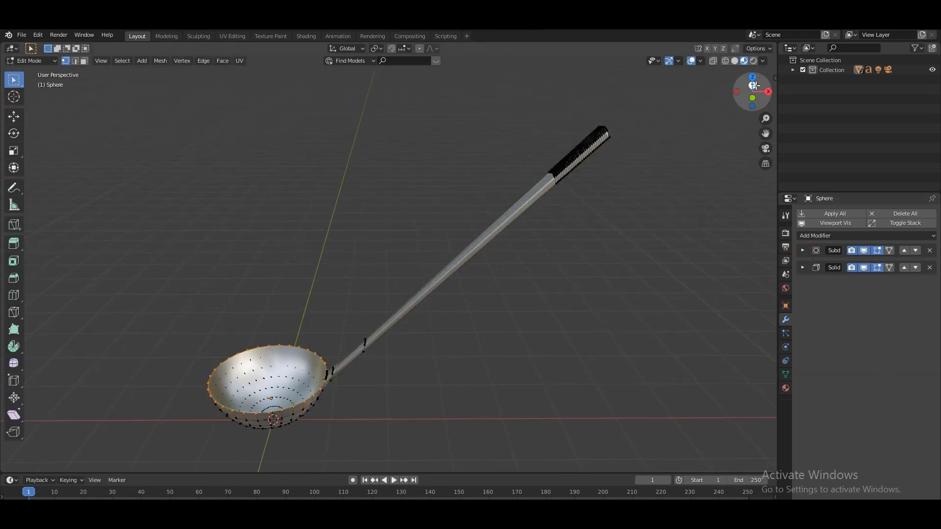
click(735, 61)
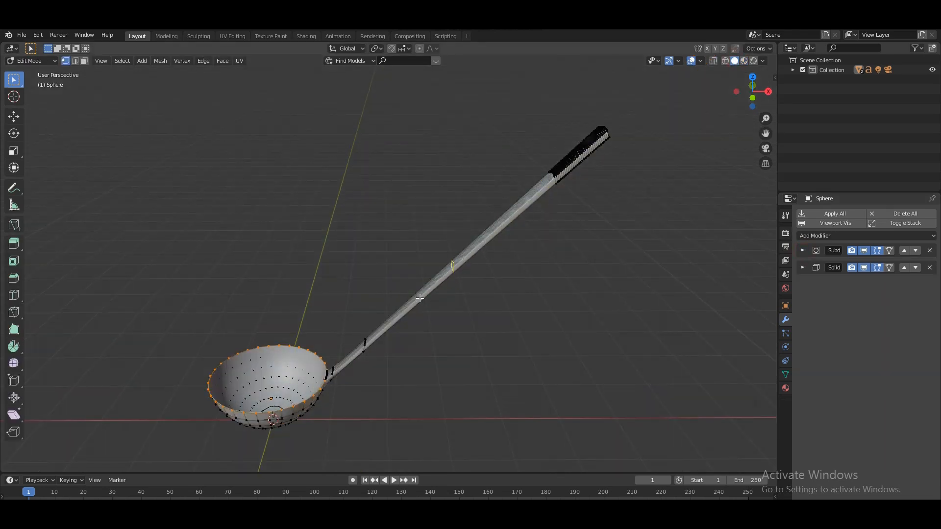
click(452, 268)
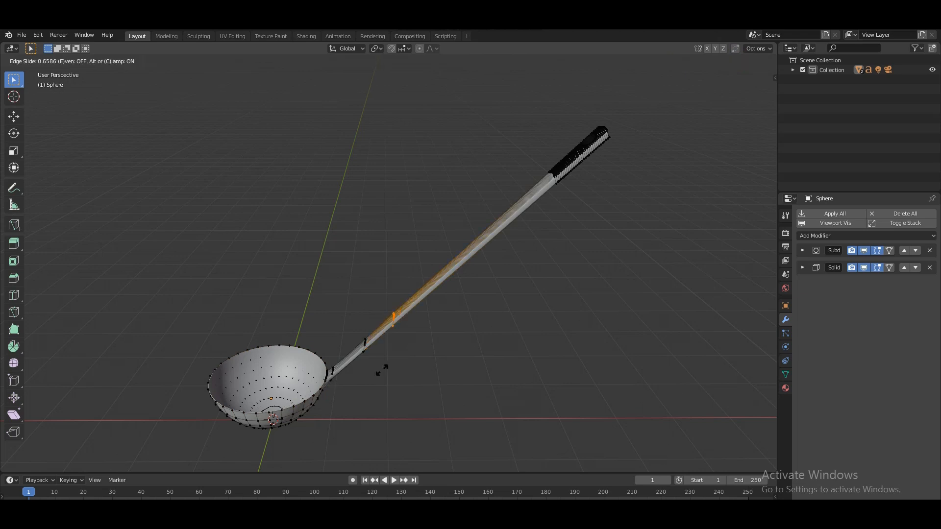
click(386, 370)
- Select all handle faces above the new edge loop, through the mesh, from the front view in face select mode
key(KP_1)
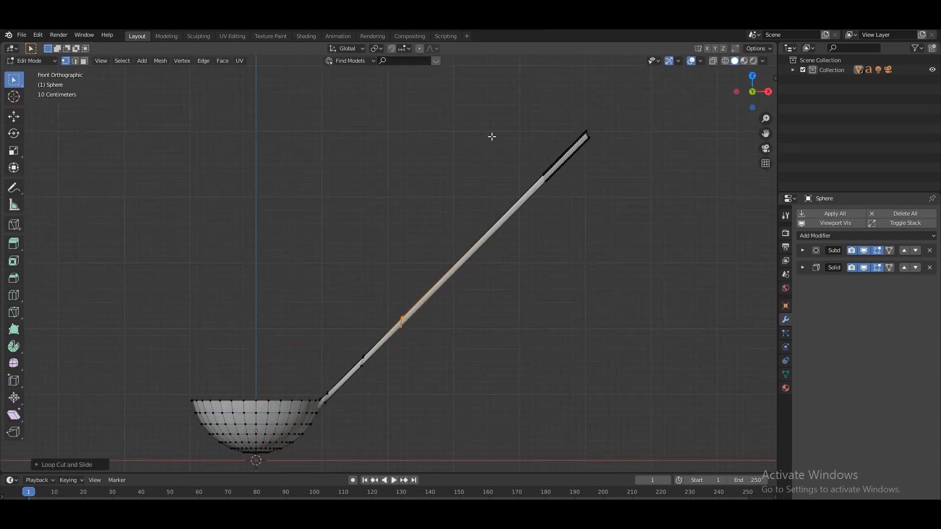
key(3)
key(alt+z)
drag(399, 112, 639, 324)
drag(740, 88, 502, 105)
key(alt+z)
drag(748, 87, 718, 70)
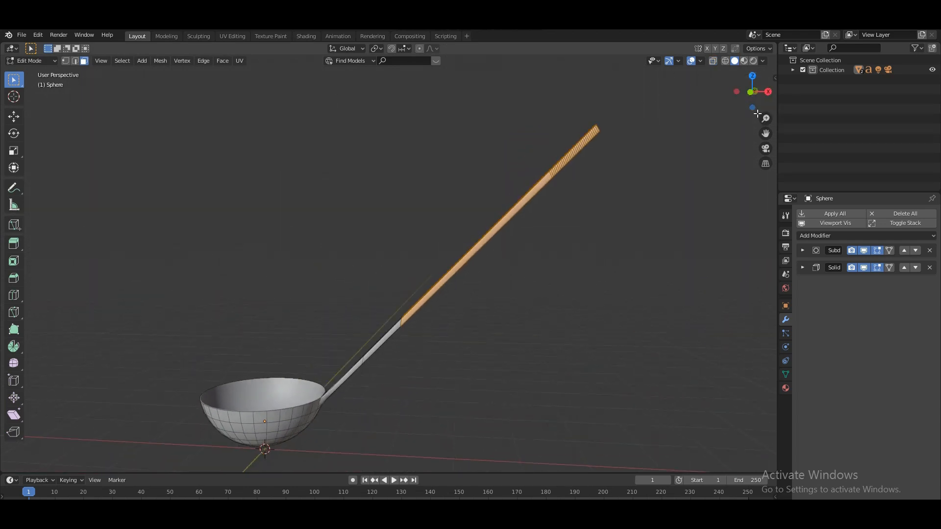
- Add a second material slot with a new material, set its base color to black and assign it to the selected handle faces
click(786, 389)
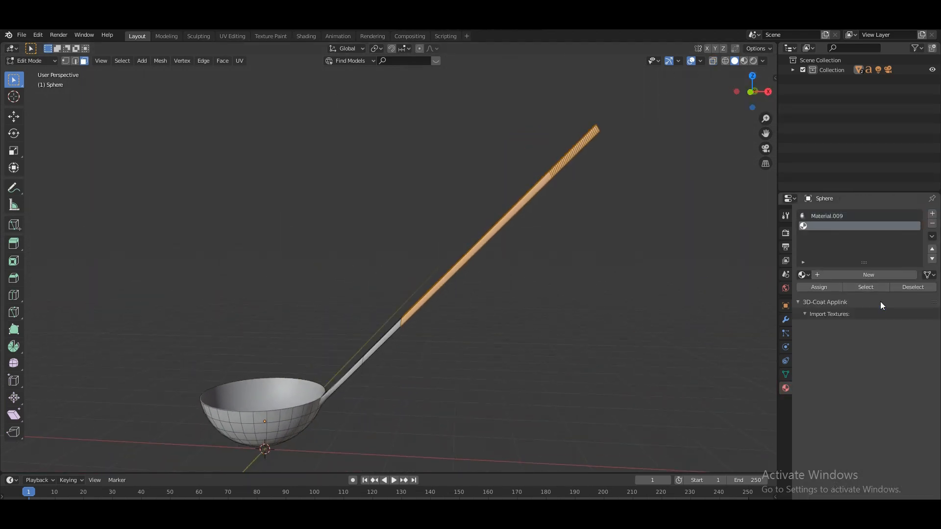
click(873, 276)
click(896, 386)
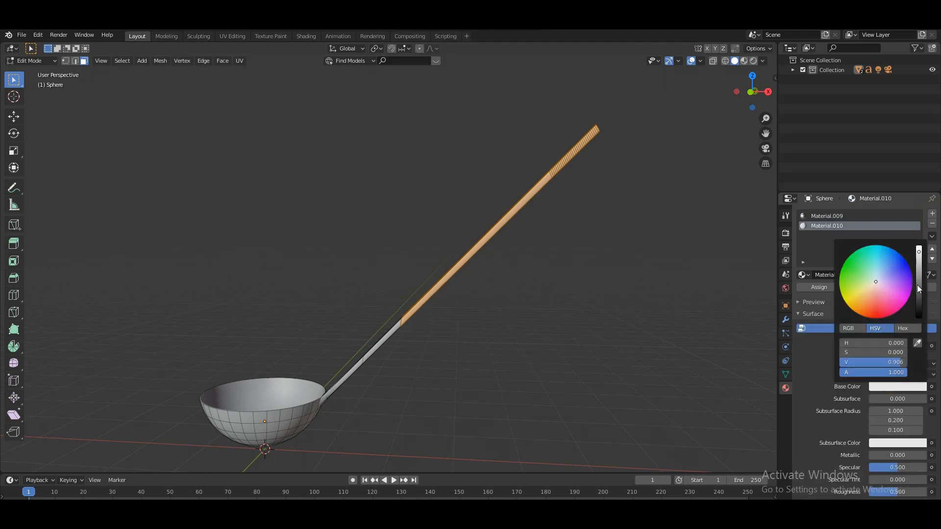
drag(920, 289, 920, 319)
click(815, 288)
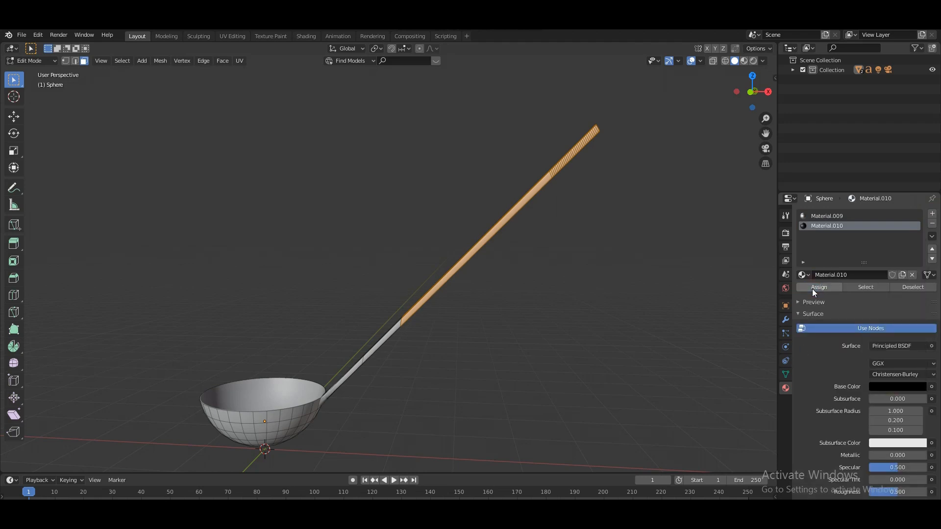
- Return to Object Mode and show the ladle in Material Preview shading
click(744, 61)
key(Tab)
mouse_move(752, 92)
mouse_down()
mouse_move(735, 95)
mouse_move(746, 94)
mouse_up()
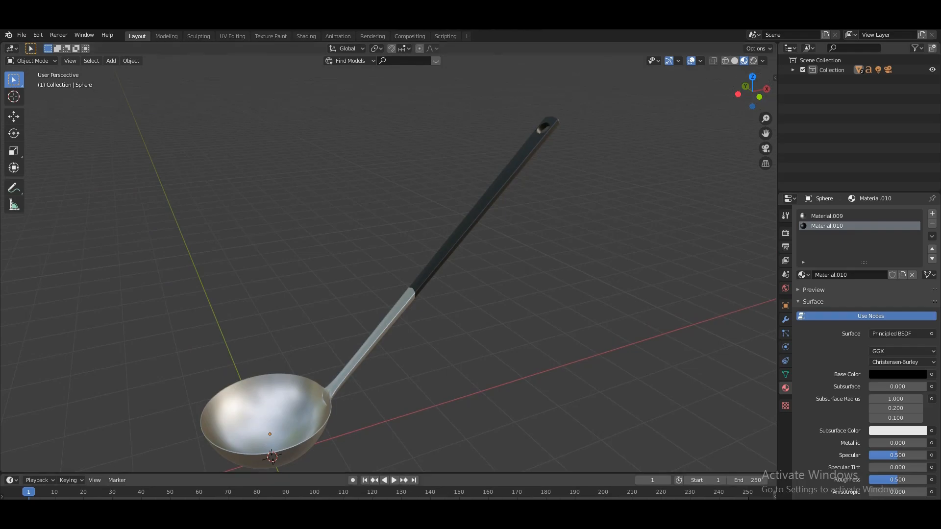